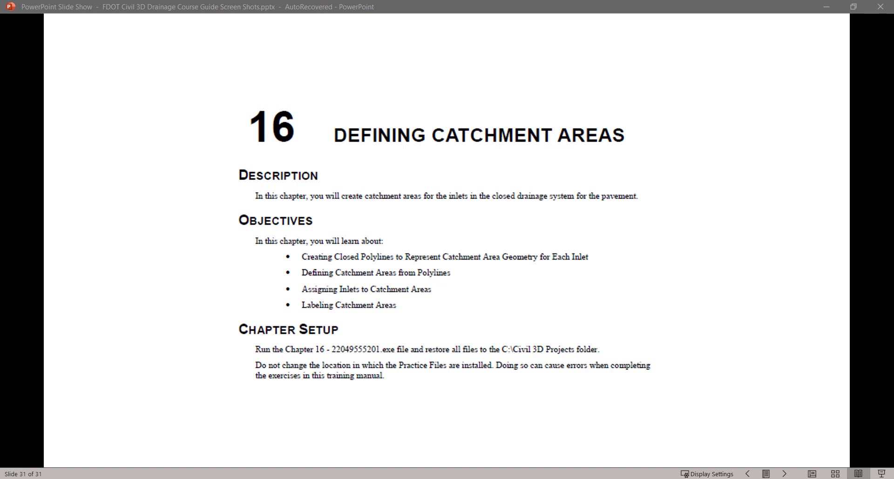
key("alt+Tab")
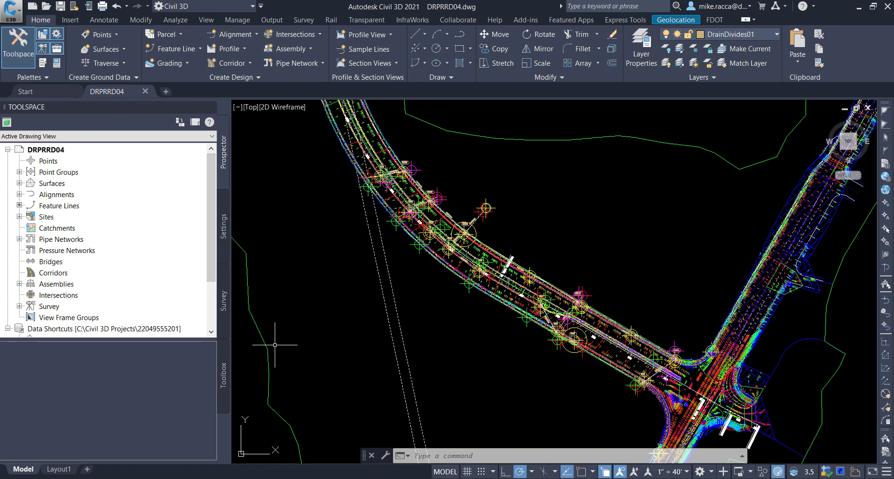
mouse_move(276, 344)
right_click(146, 329)
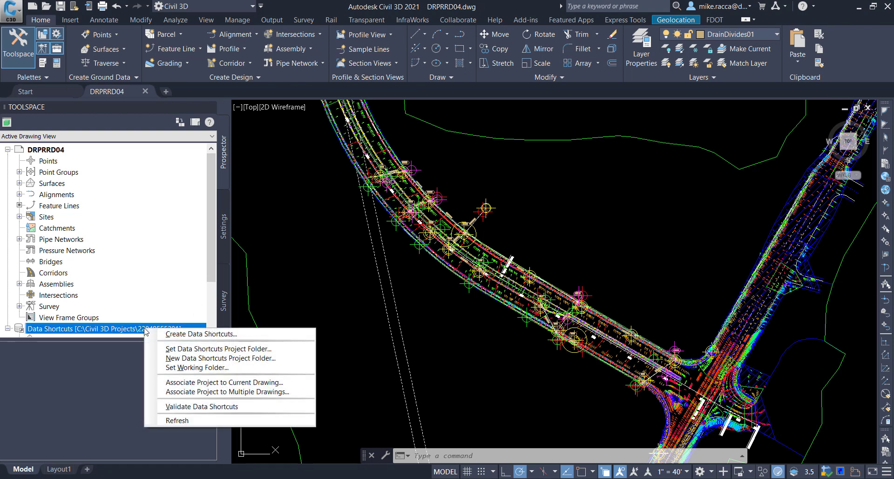
left_click(226, 383)
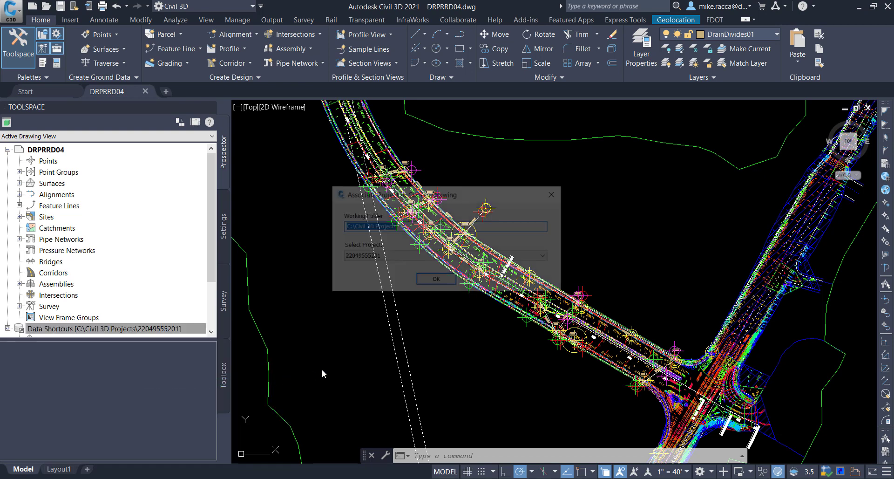
left_click(436, 280)
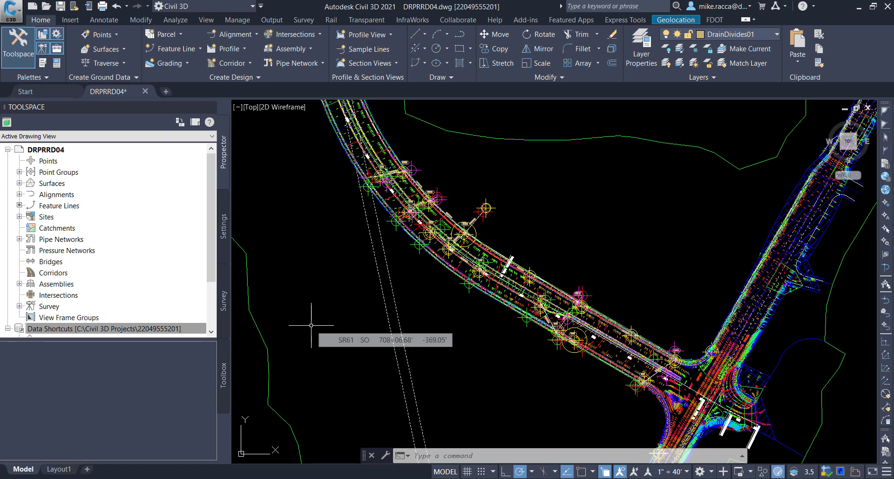
Open the External References palette with XREF and unload DRMPRD01
type("xref")
key("Return")
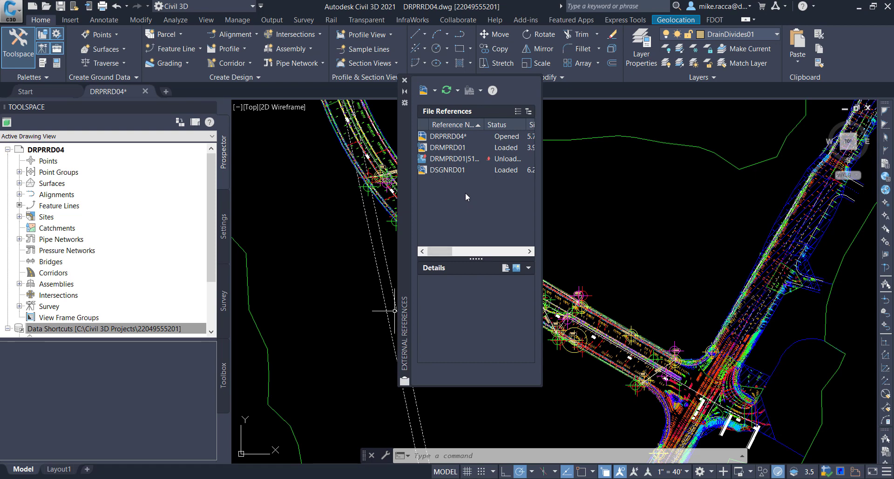
left_click(454, 159)
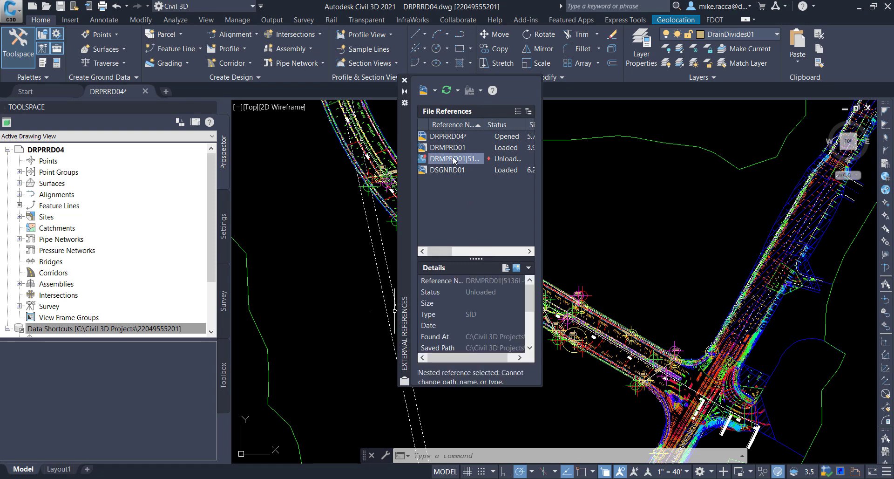
left_click(447, 147)
right_click(448, 148)
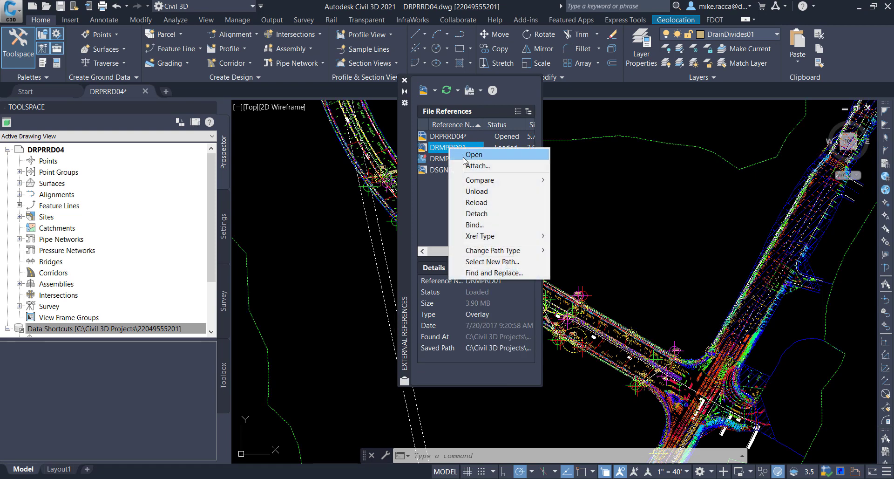
left_click(476, 195)
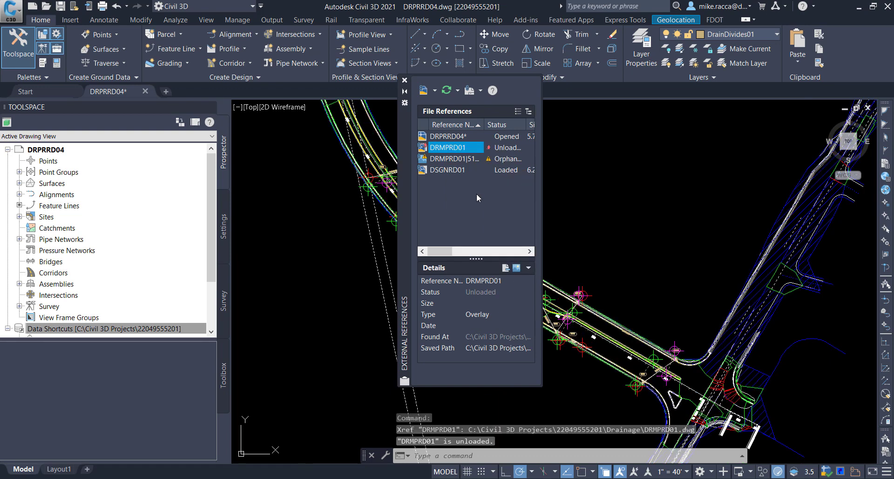
Unload the DSGNRD01 reference and close the External References palette
left_click(449, 171)
right_click(449, 170)
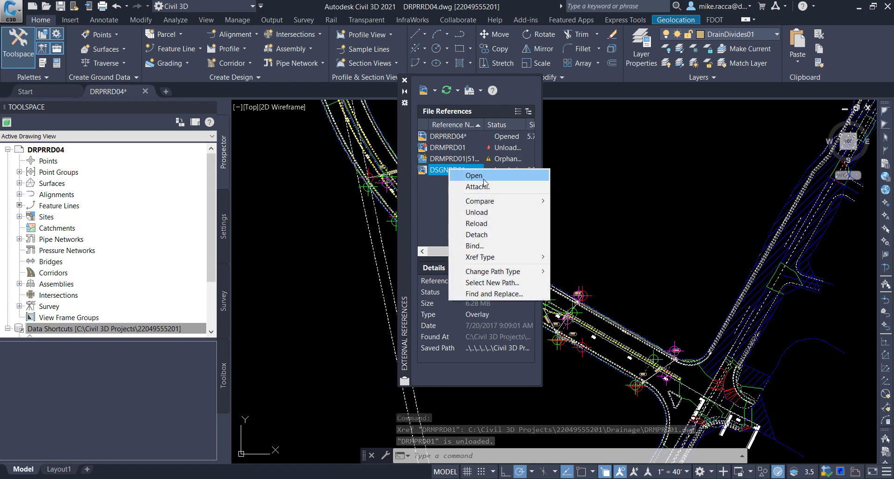
left_click(485, 213)
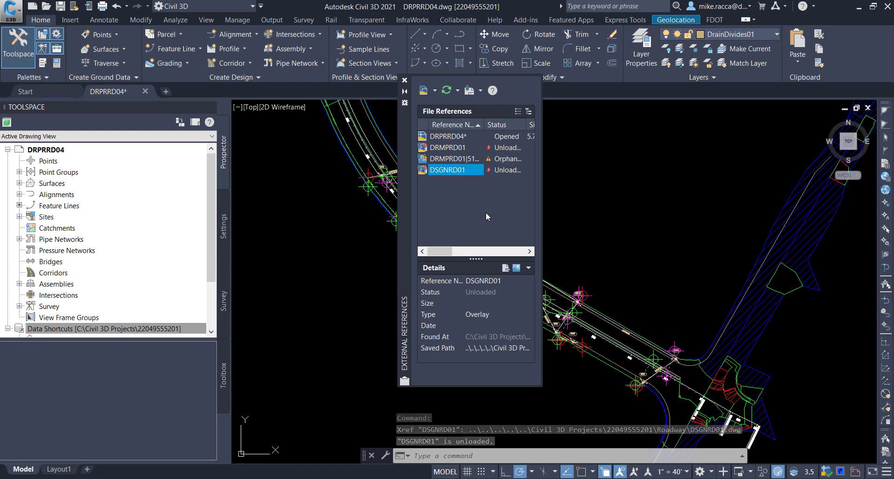
key("Tab")
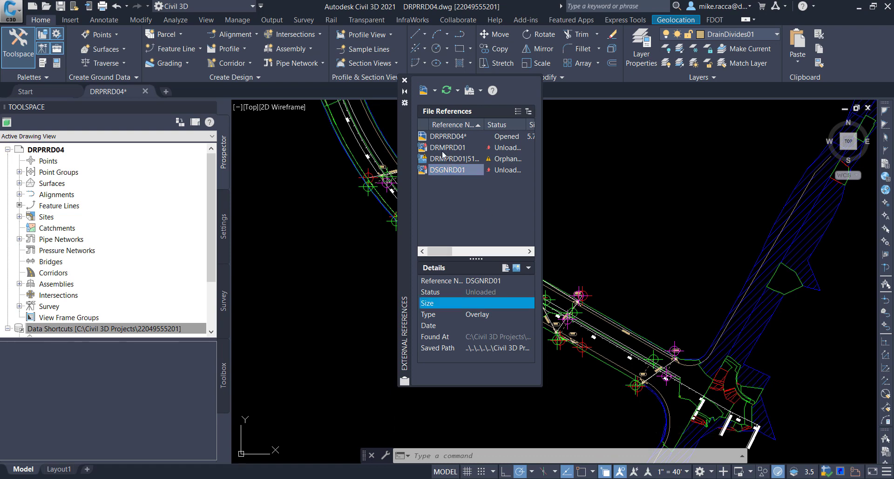
left_click(403, 81)
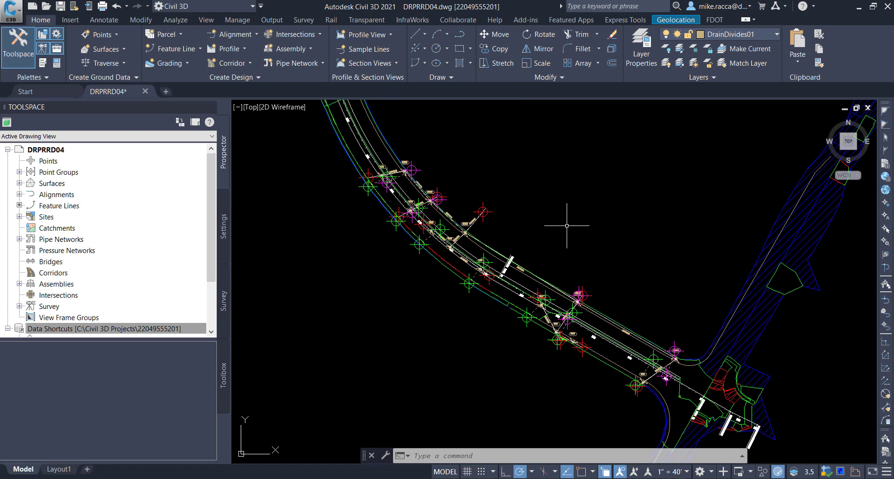
Set the PDMODE system variable to 0
mouse_move(554, 216)
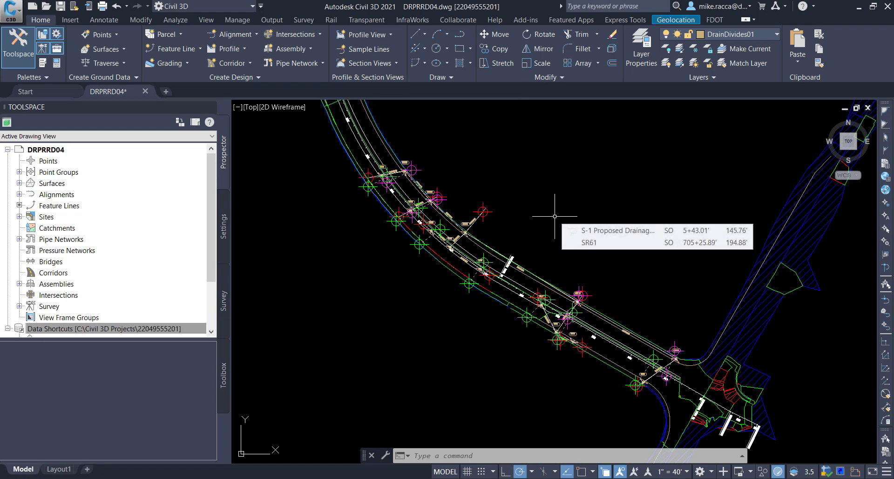
type("pd")
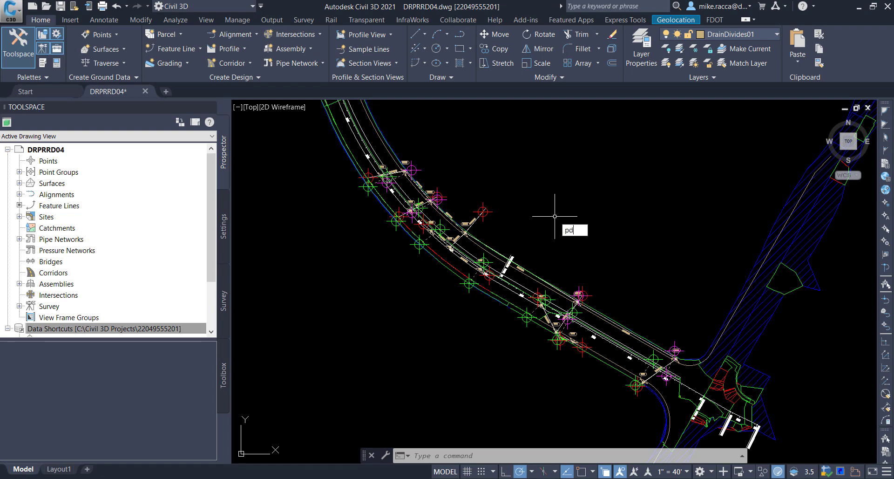
type("mode")
key("Return")
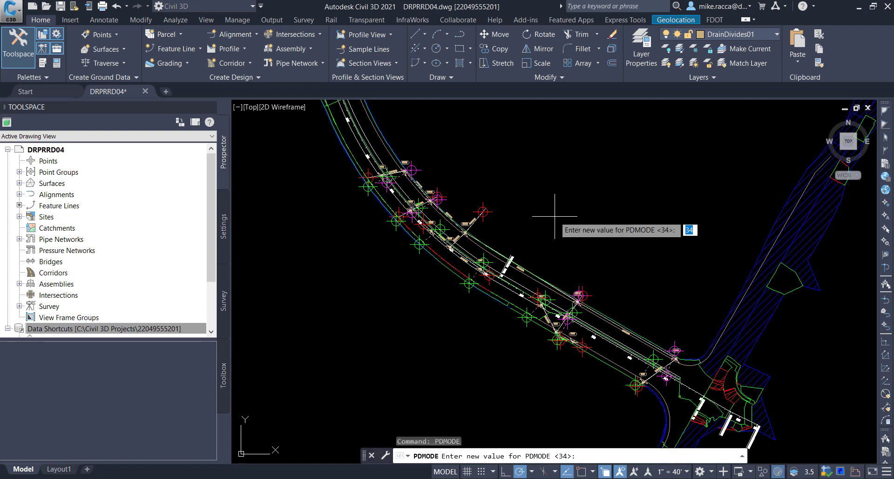
type("0")
key("Return")
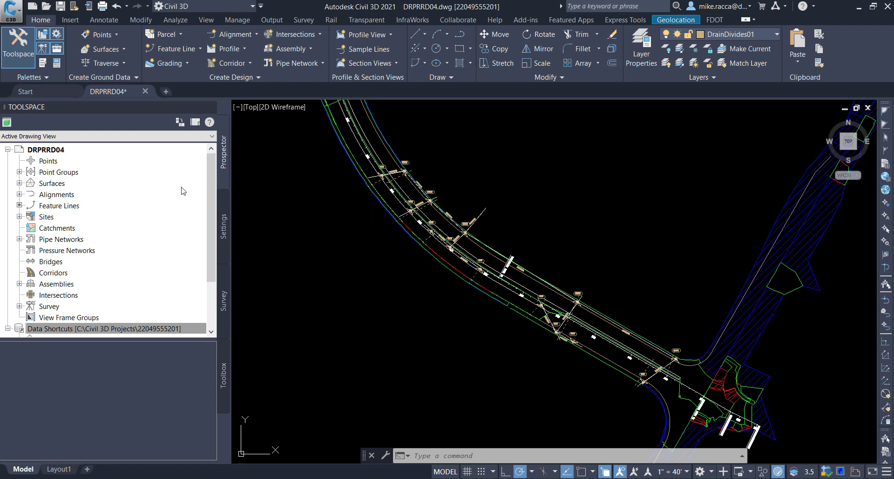
Change the SR61_Final surface style to _No Display in its Surface Properties
left_click(20, 183)
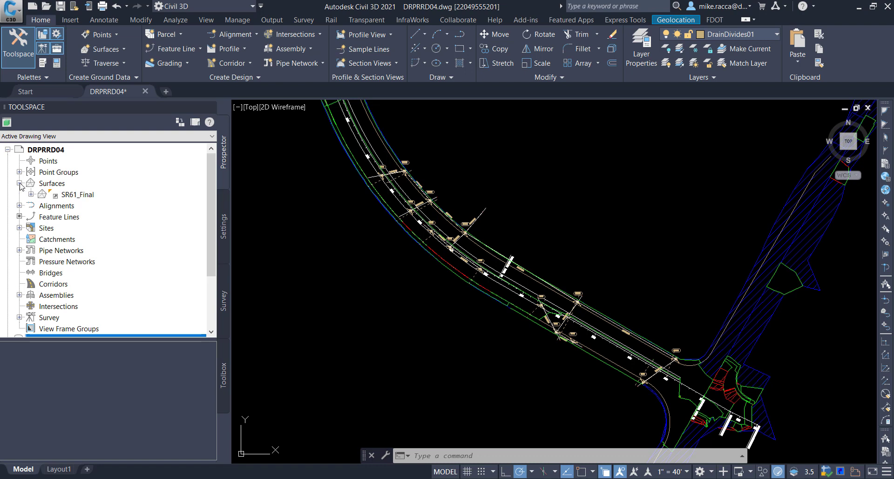
right_click(85, 198)
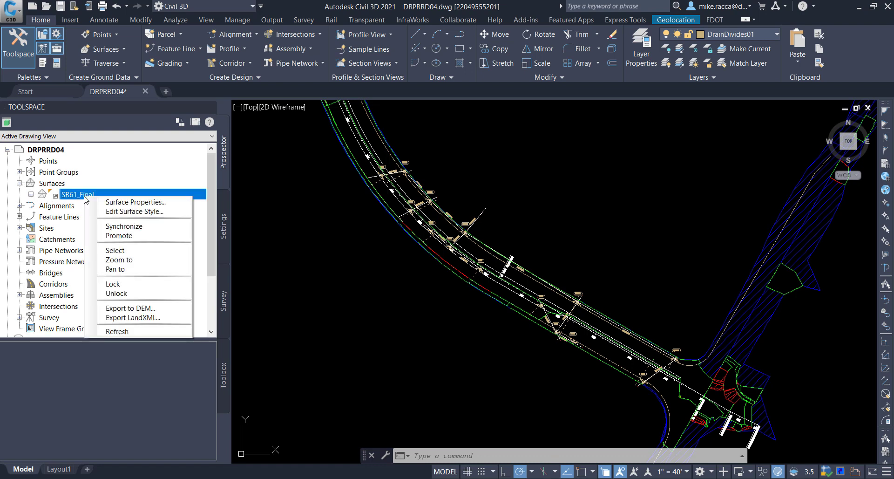
left_click(124, 203)
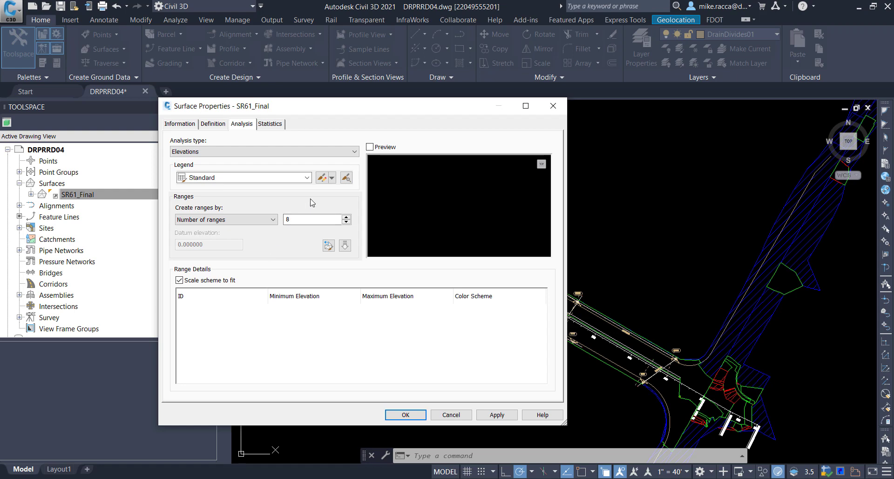
left_click(180, 125)
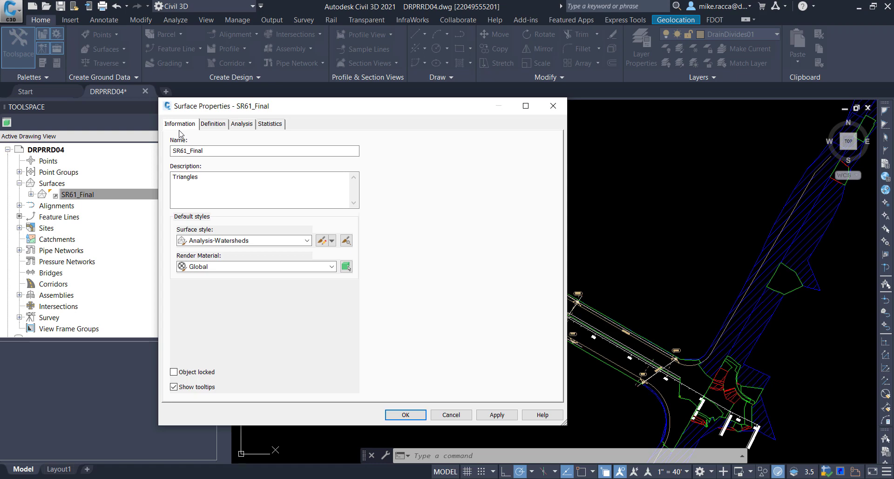
left_click(306, 241)
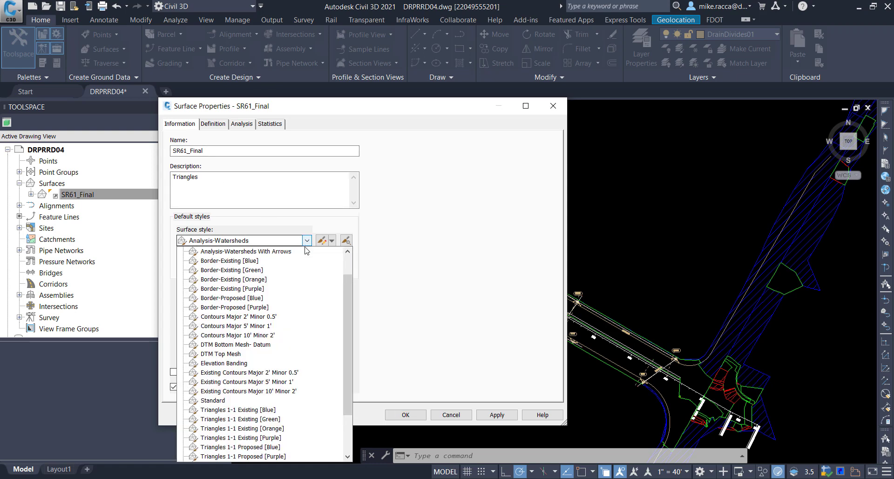
scroll(300, 265, "up", 1)
left_click(218, 252)
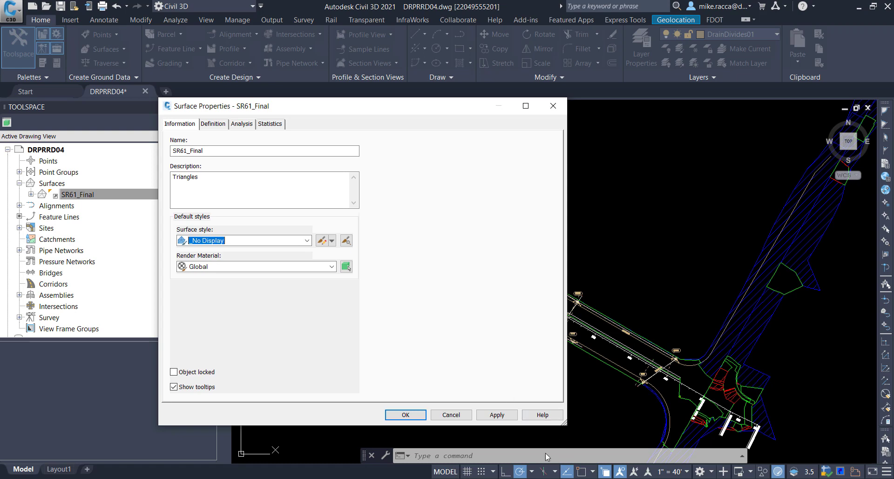
left_click(497, 414)
left_click(404, 414)
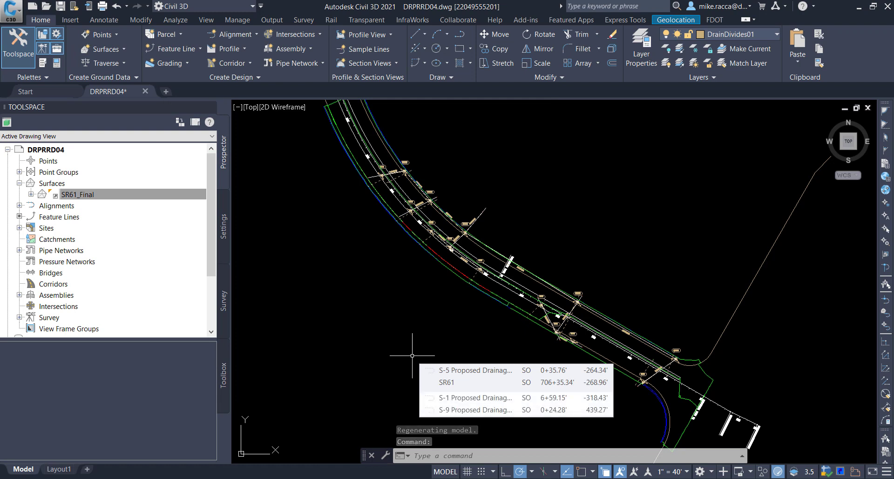
Start LAYISO and set non-isolated layers to Off with Vpfreeze
left_click(412, 356)
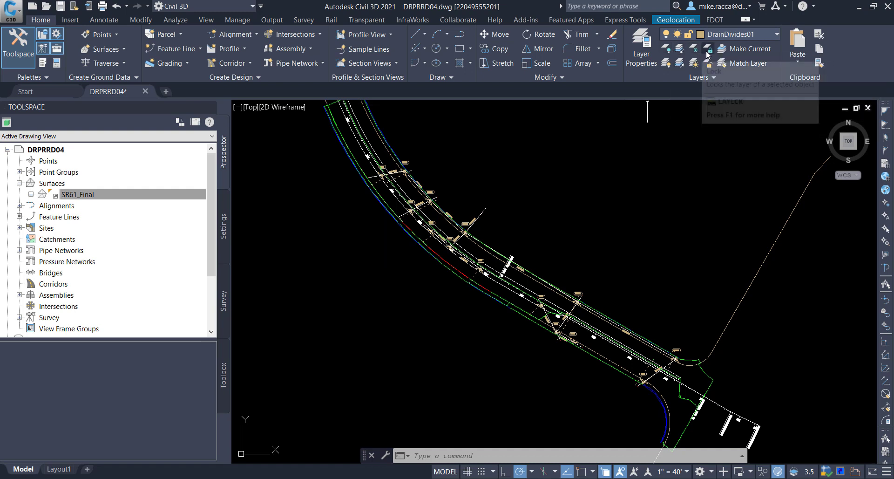
left_click(680, 54)
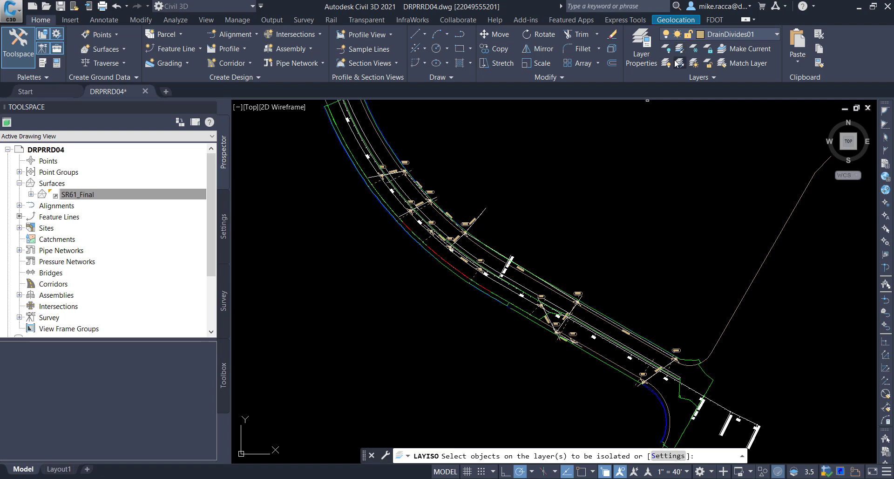
left_click(667, 455)
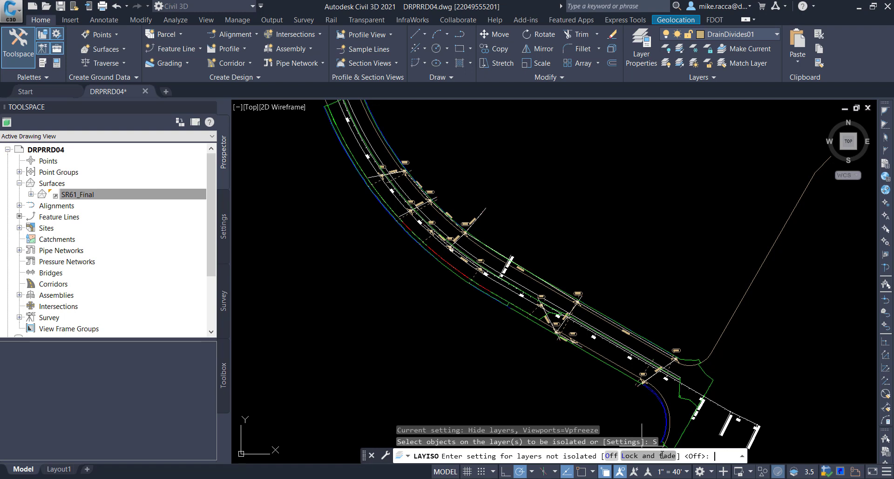
left_click(609, 455)
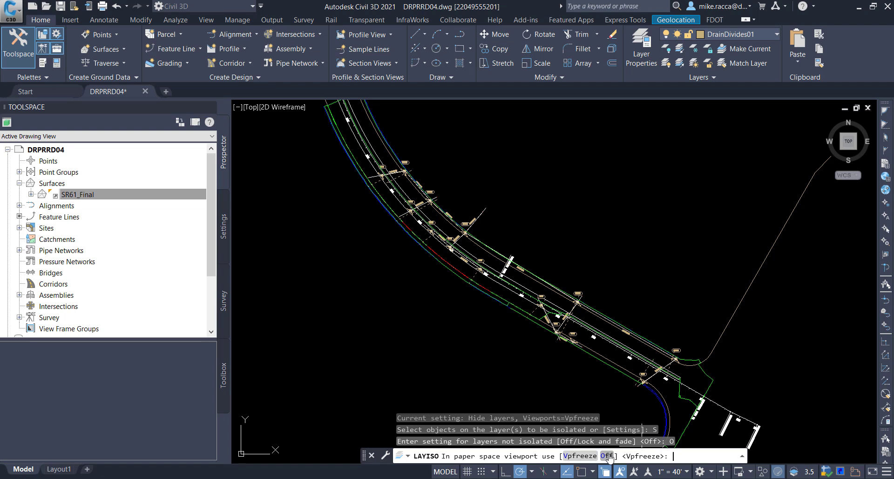
left_click(575, 456)
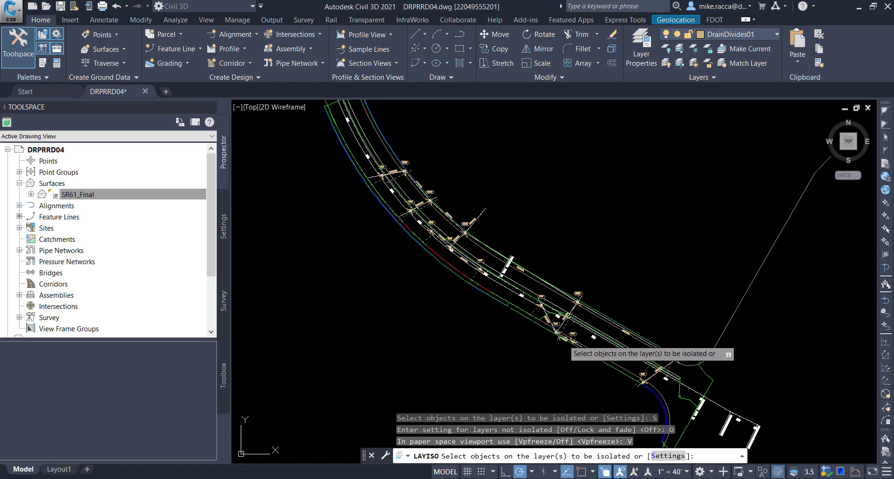
Isolate the layers of the dashed line and the overlapping 3D polyline
scroll(570, 325, "up", 5)
scroll(517, 305, "down", 3)
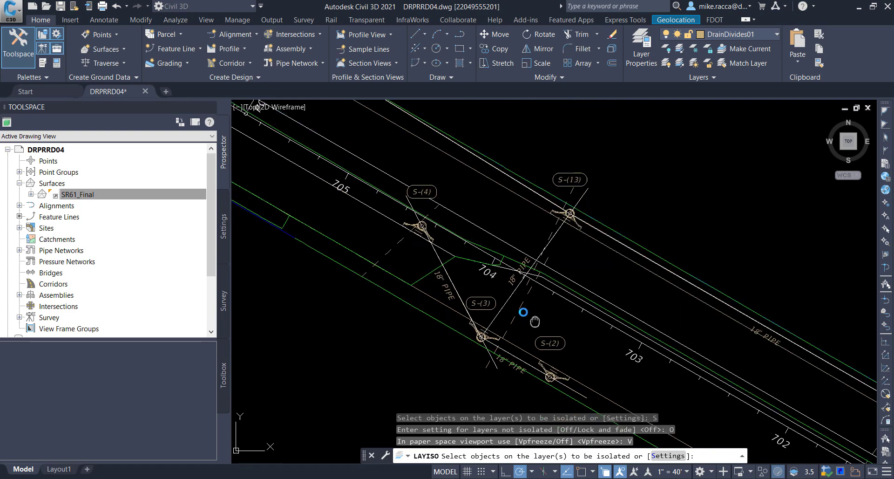
left_click(483, 279)
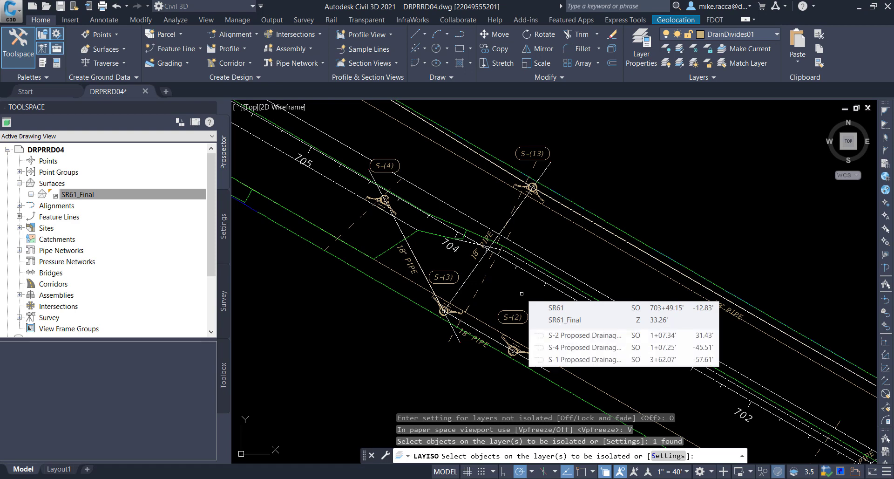
left_click(566, 273)
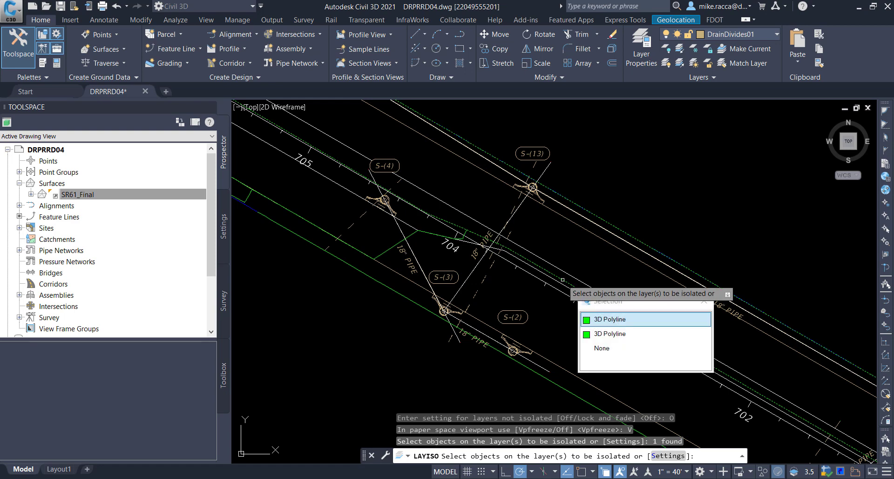
left_click(594, 321)
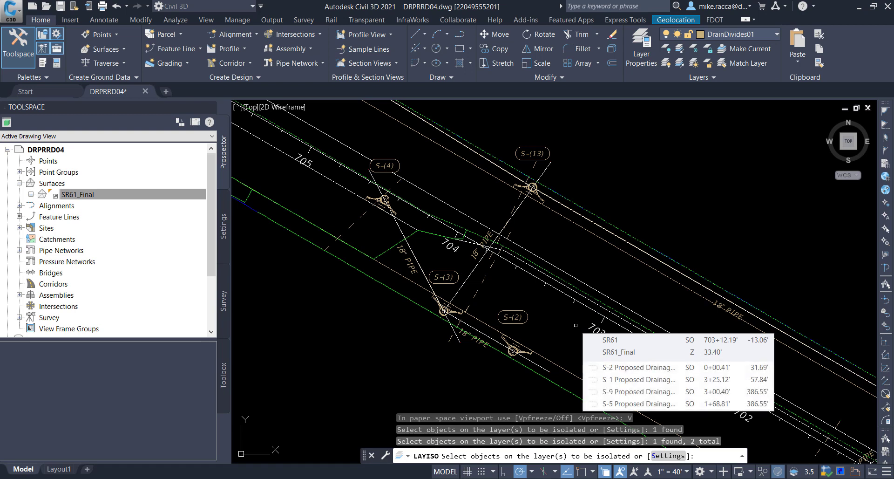
key("Return")
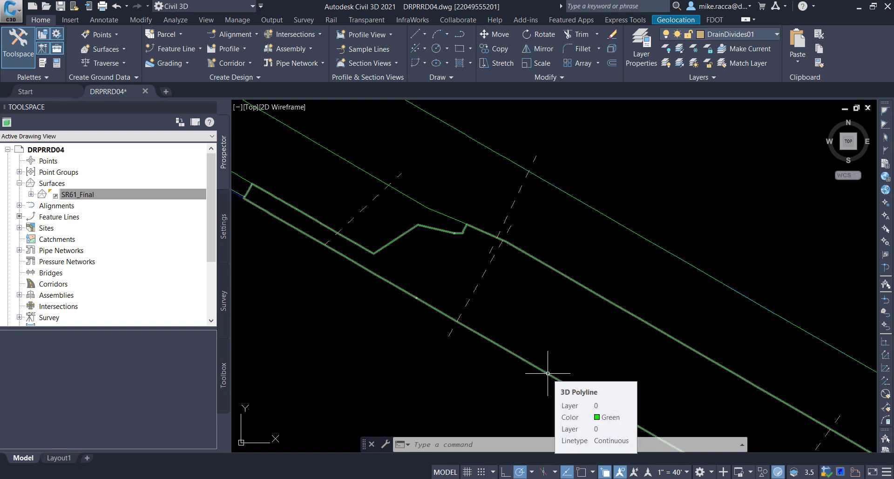
scroll(547, 373, "down", 6)
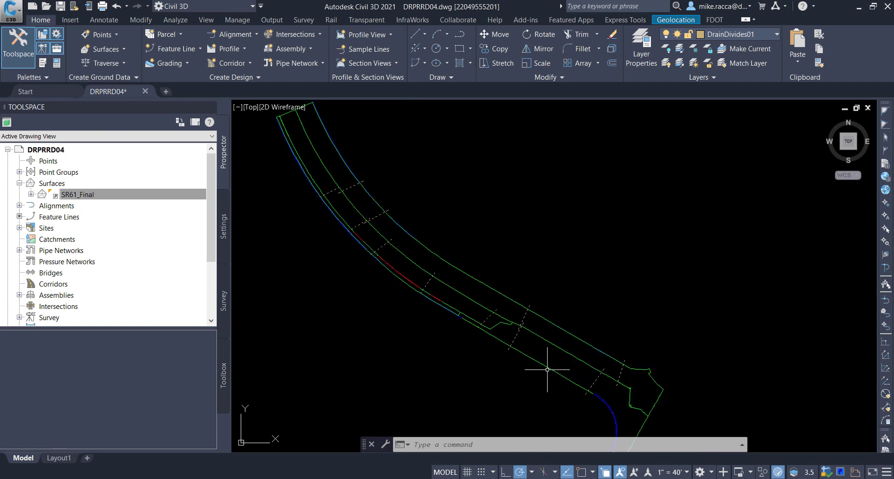
middle_click_drag(540, 324, 523, 320)
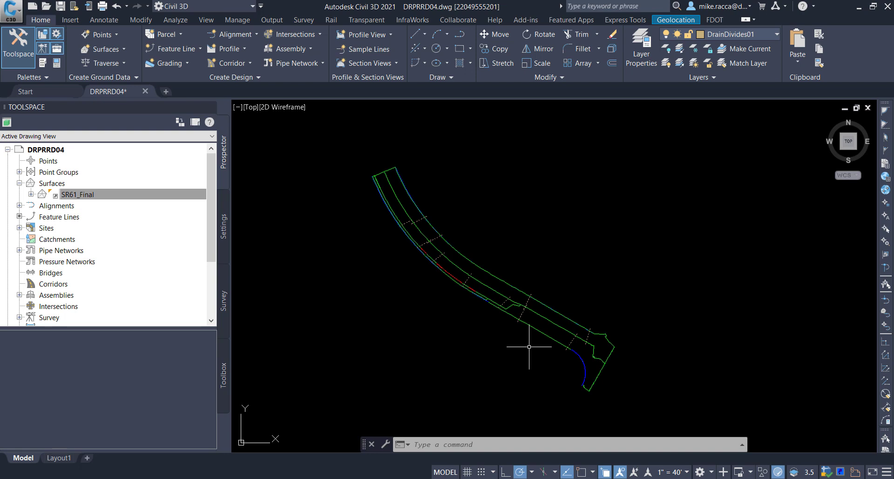
scroll(524, 351, "up", 2)
mouse_move(523, 349)
middle_mouse_down()
mouse_move(511, 359)
mouse_move(519, 369)
middle_mouse_up()
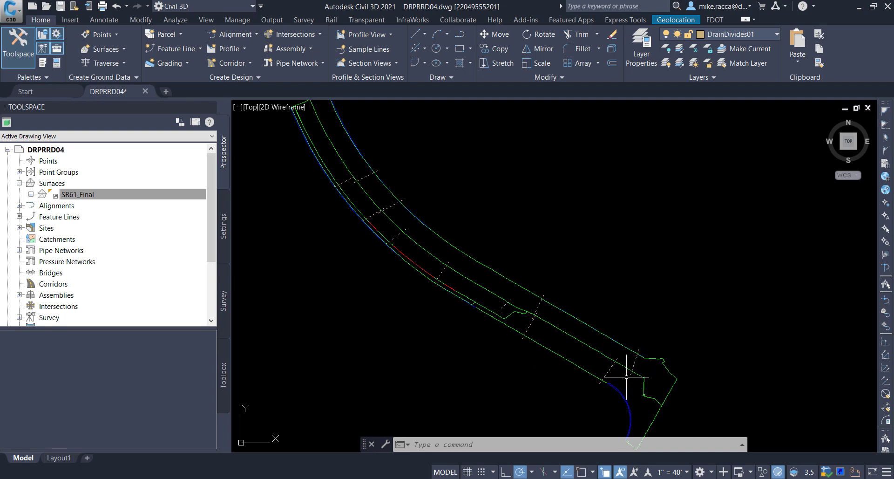
Select the green drainage boundary polyline plus every similar polyline along the corridor
left_click(579, 366)
right_click(580, 366)
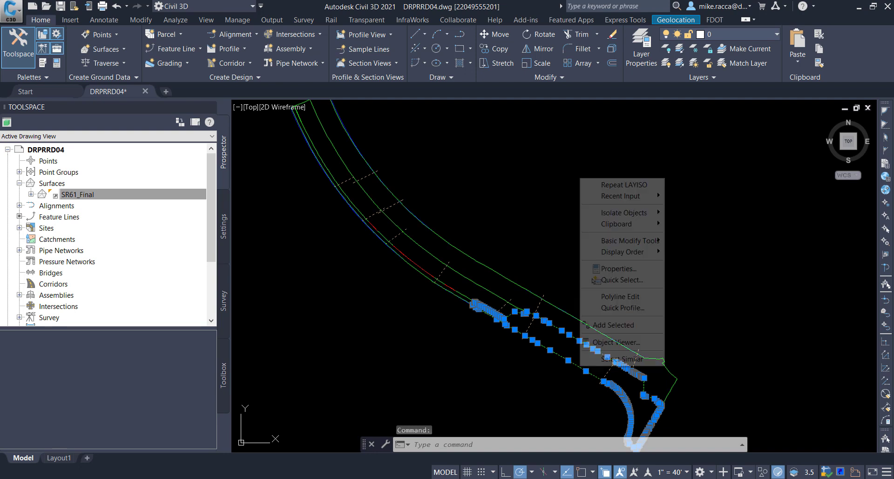
left_click(621, 359)
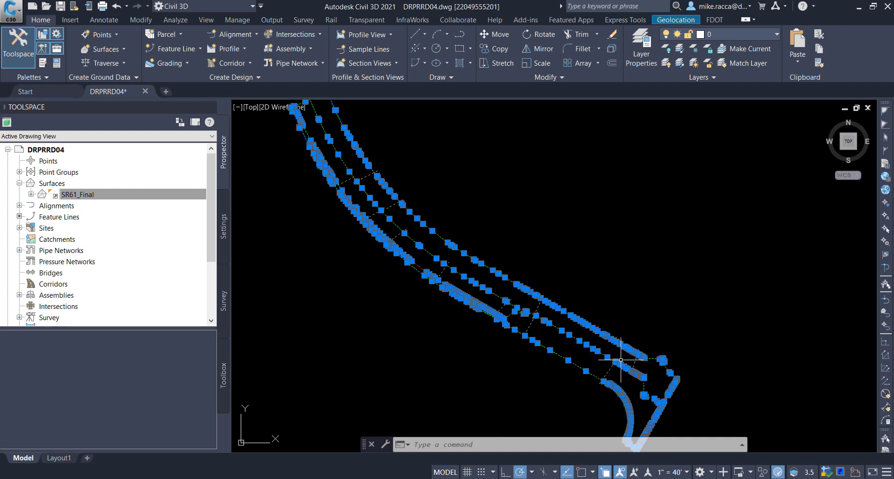
scroll(622, 359, "down", 3)
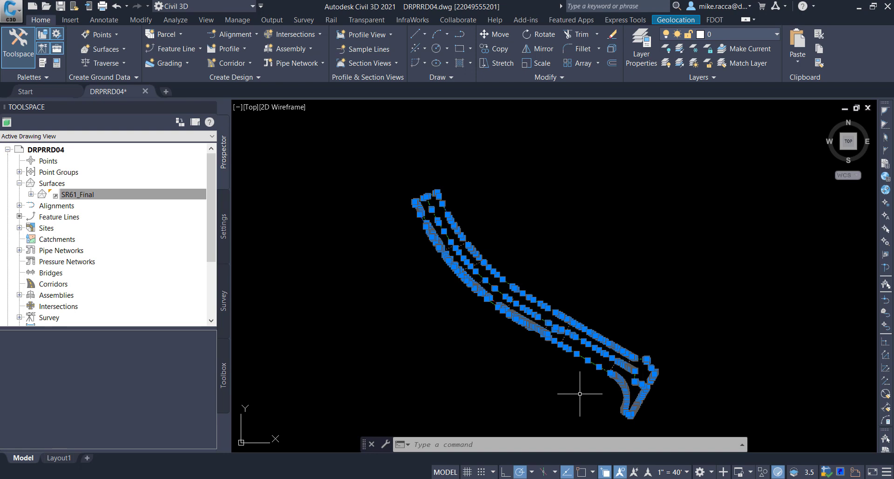
Flatten the selected polylines to 2D, answering no to removing hidden lines
type("FL")
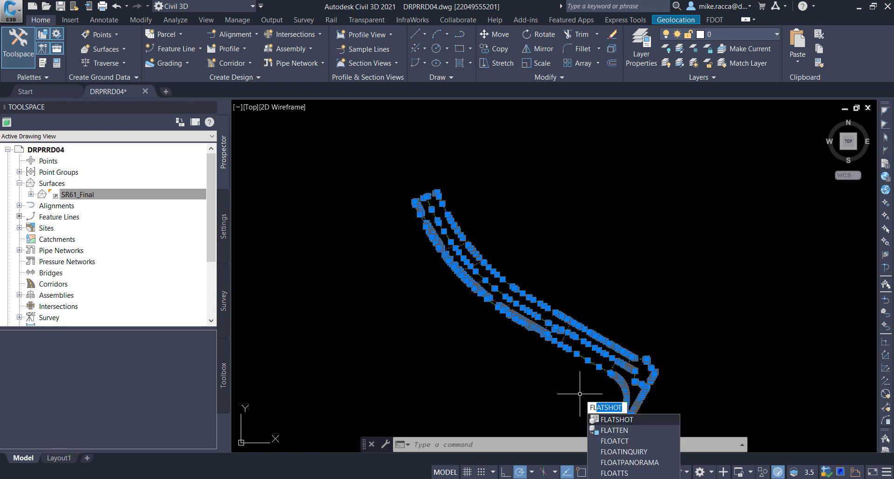
type("ATTEN")
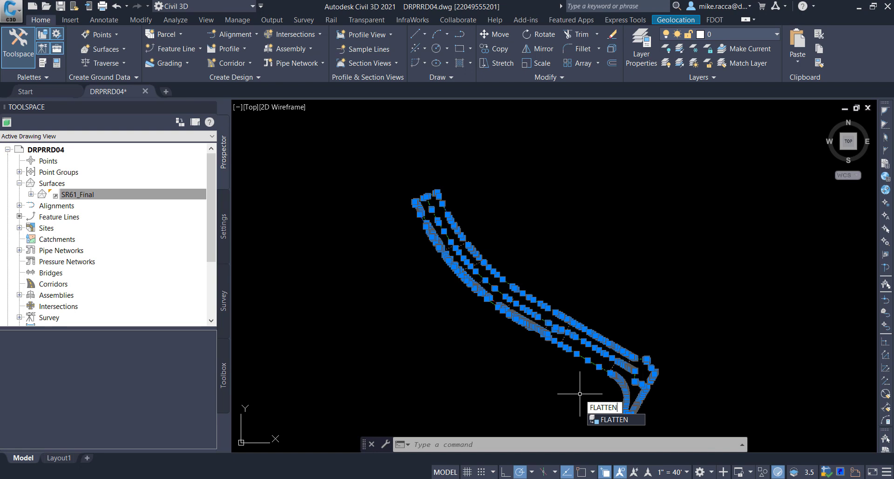
key("Return")
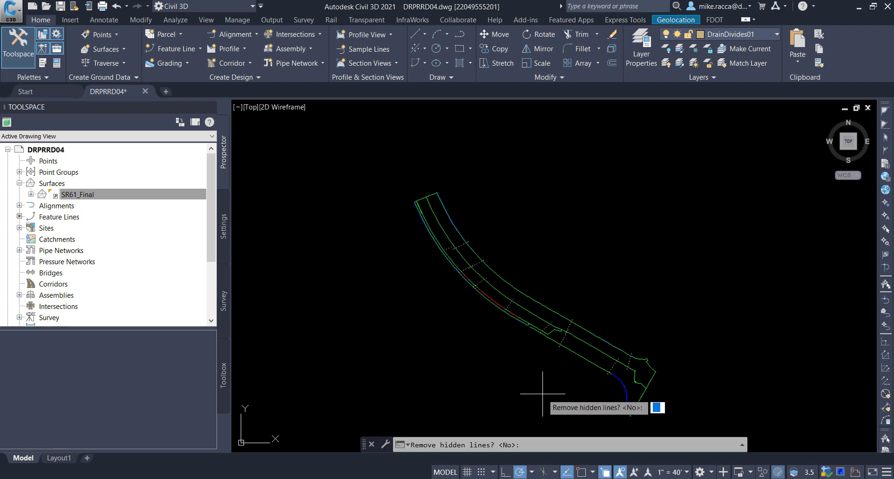
type("no")
key("Return")
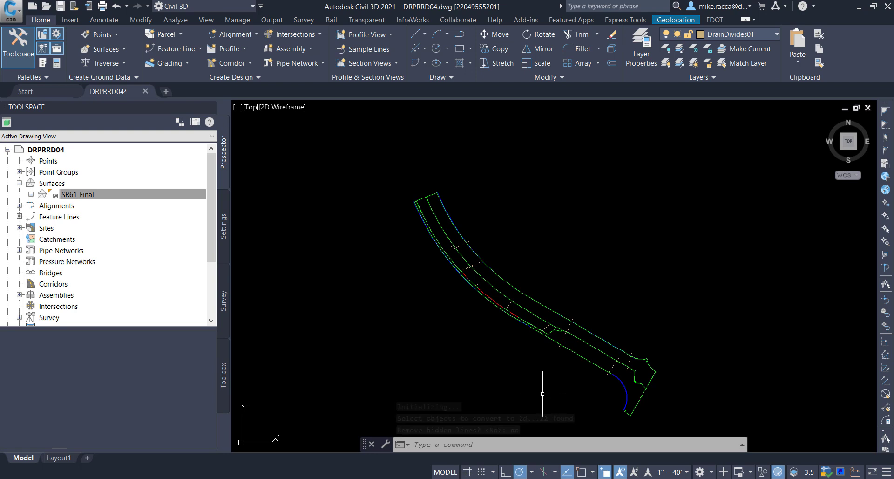
scroll(547, 389, "up", 2)
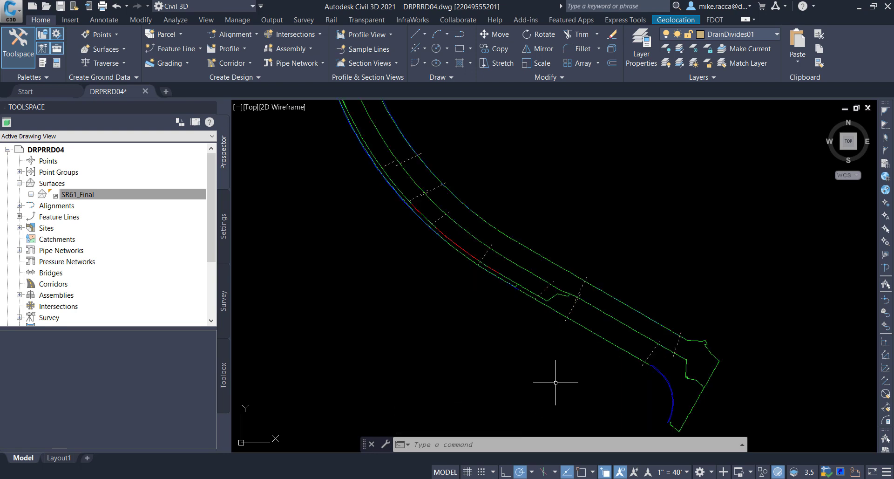
left_click(623, 347)
left_click(596, 337)
right_click(597, 338)
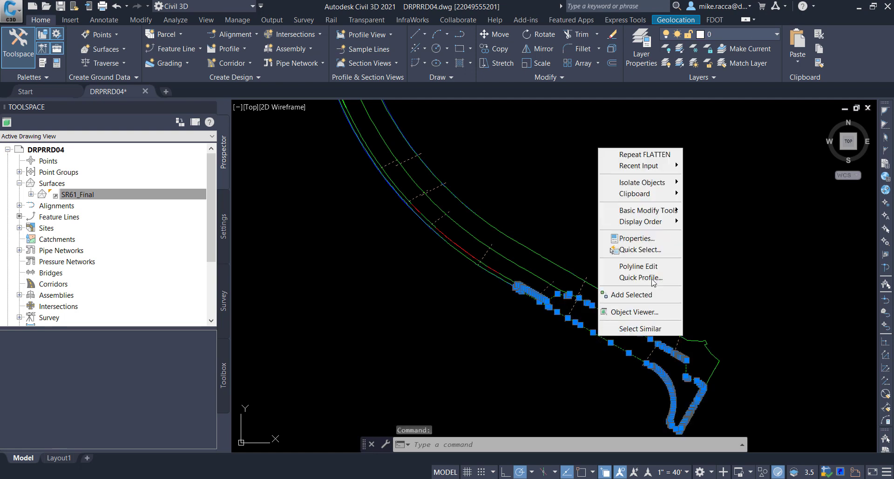
left_click(652, 238)
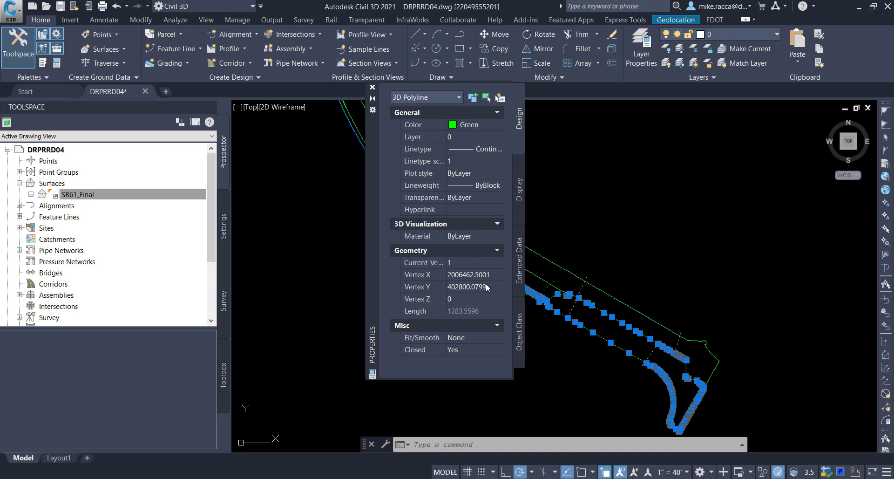
left_click(470, 299)
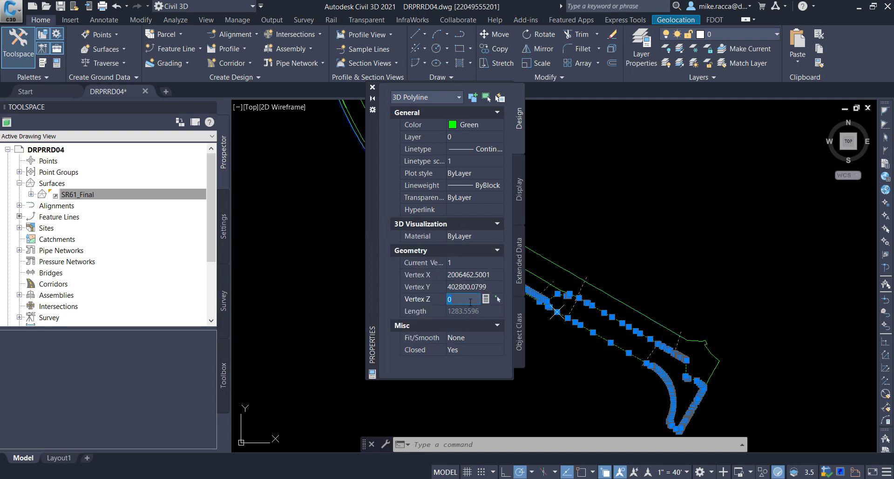
left_click(373, 89)
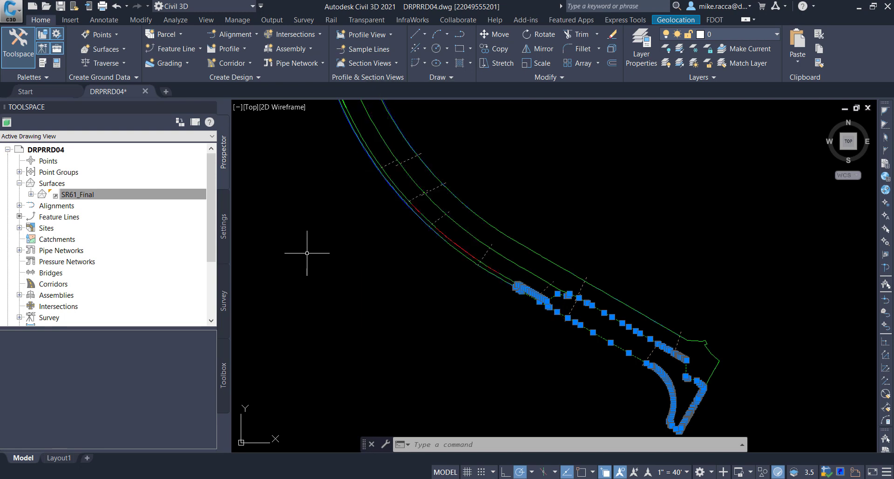
key("Escape")
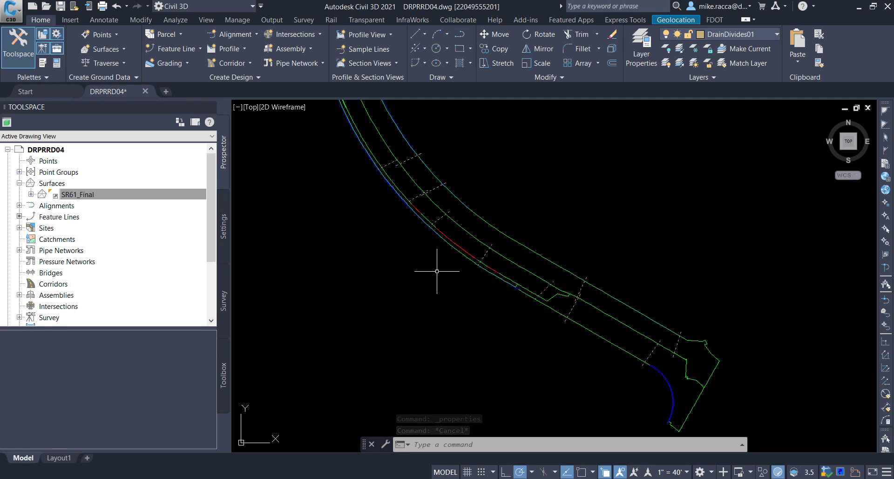
Open the Boundary Creation dialog with the BOUNDARY command
middle_click_drag(483, 286, 451, 292)
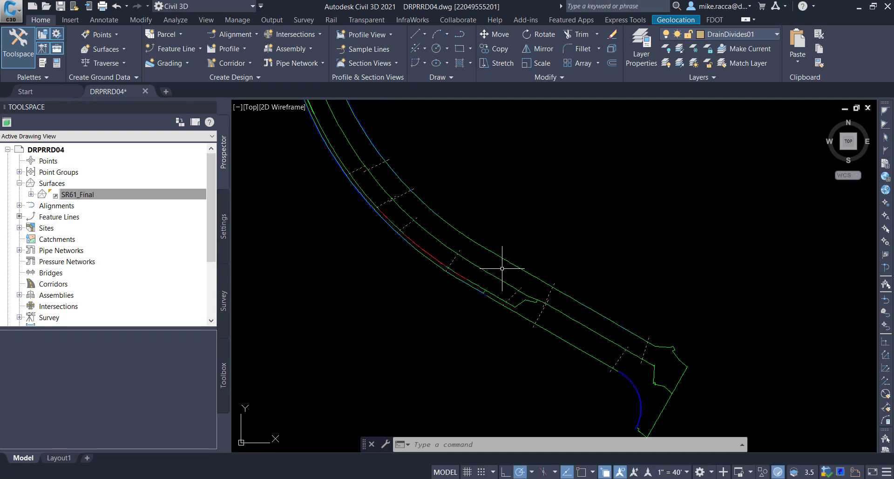
scroll(485, 261, "down", 3)
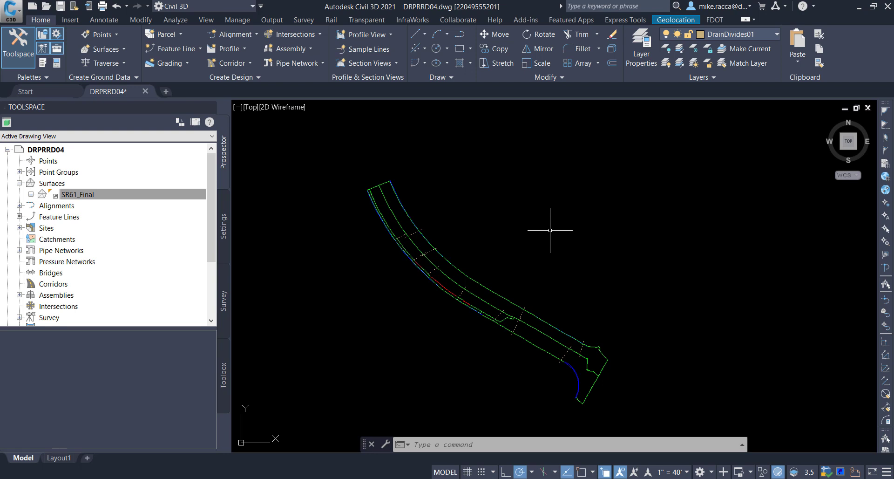
type("boundary")
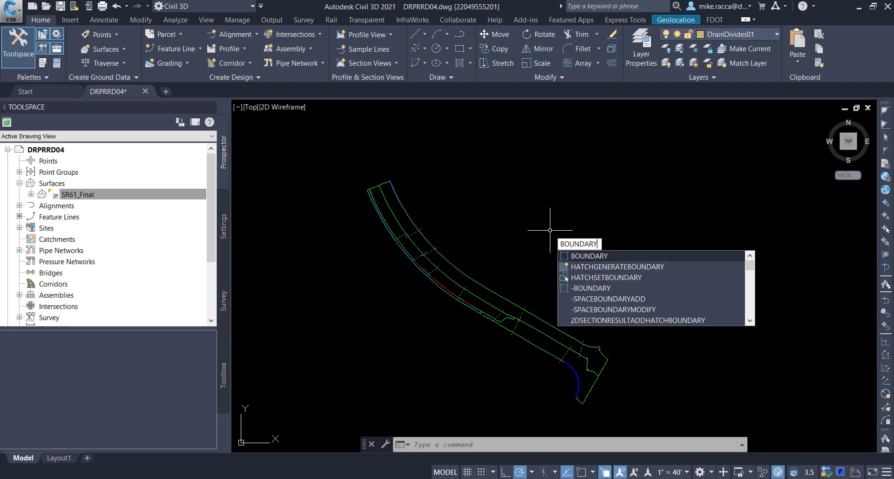
key("Return")
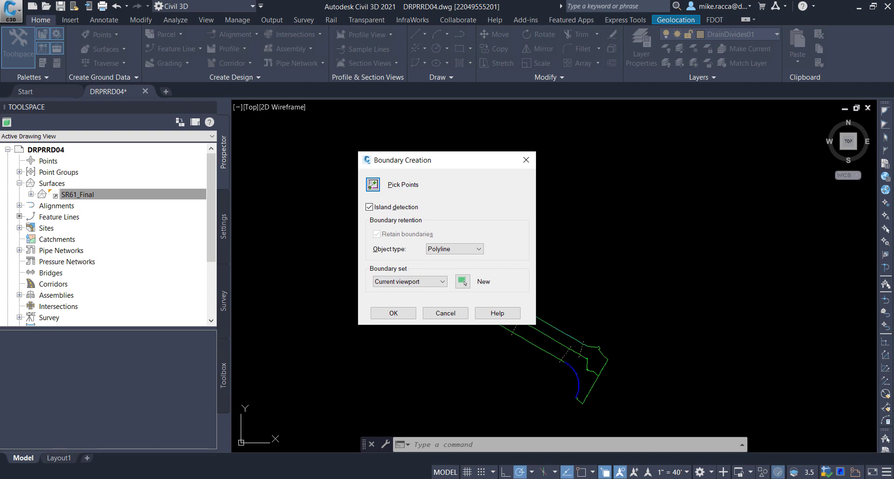
Pick internal points in the upper, middle and lower corridor areas for new boundaries
left_click(373, 184)
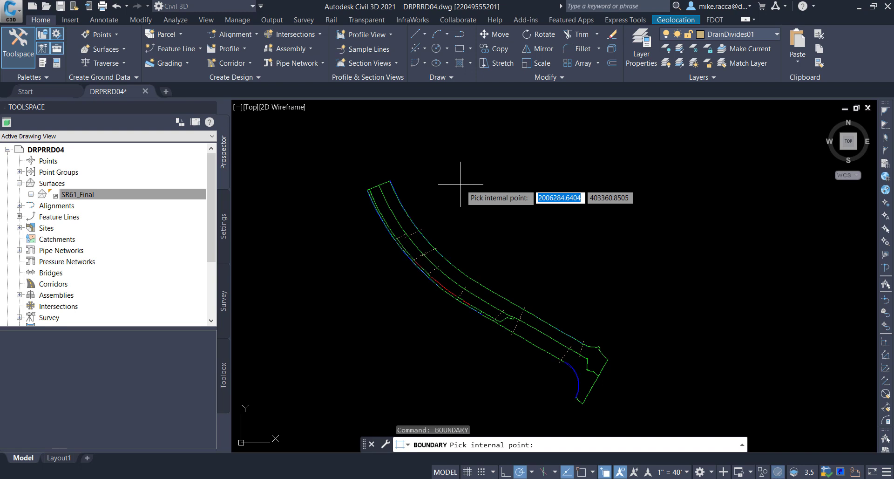
left_click(396, 211)
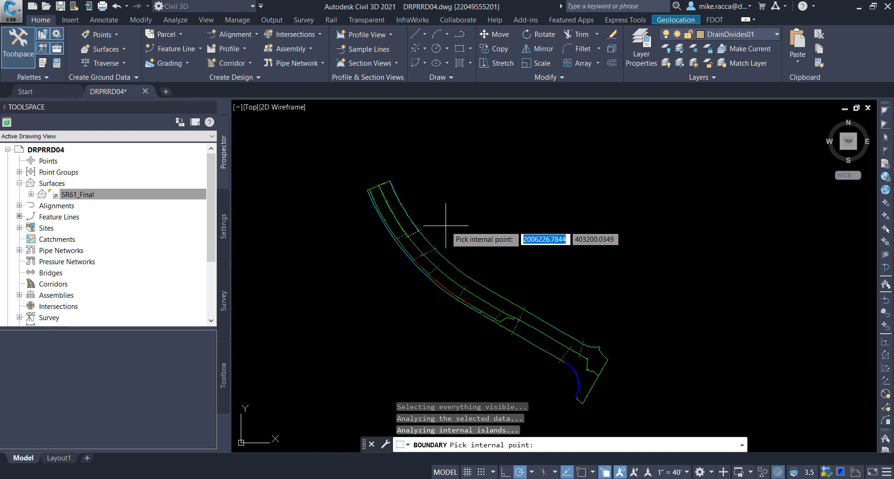
left_click(423, 243)
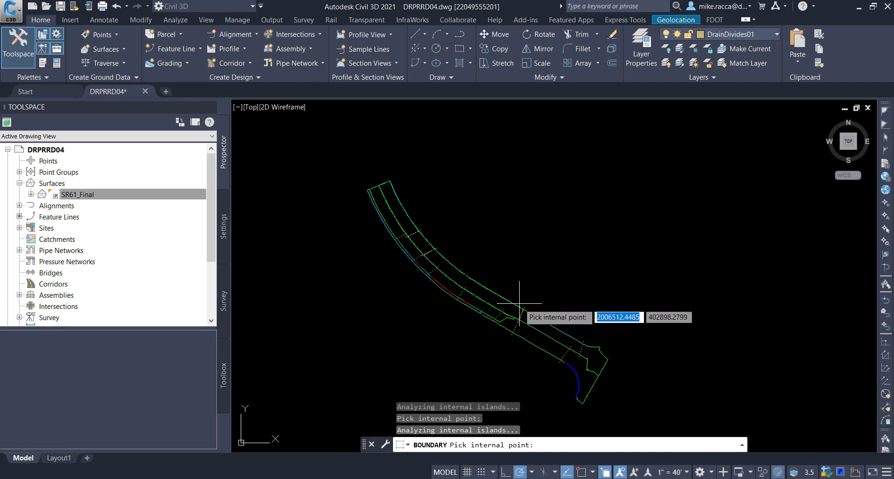
left_click(588, 349)
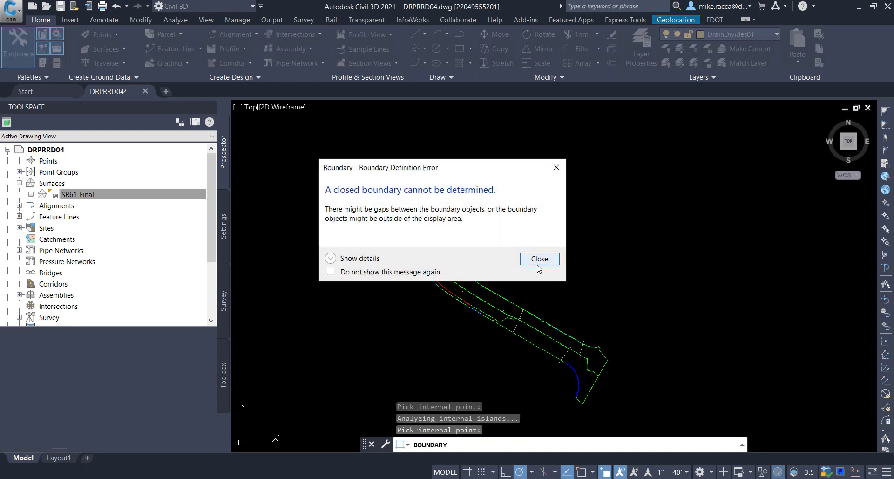
Dismiss the closed-boundary errors, pick points in two more corridor areas, and finish the boundaries
left_click(539, 261)
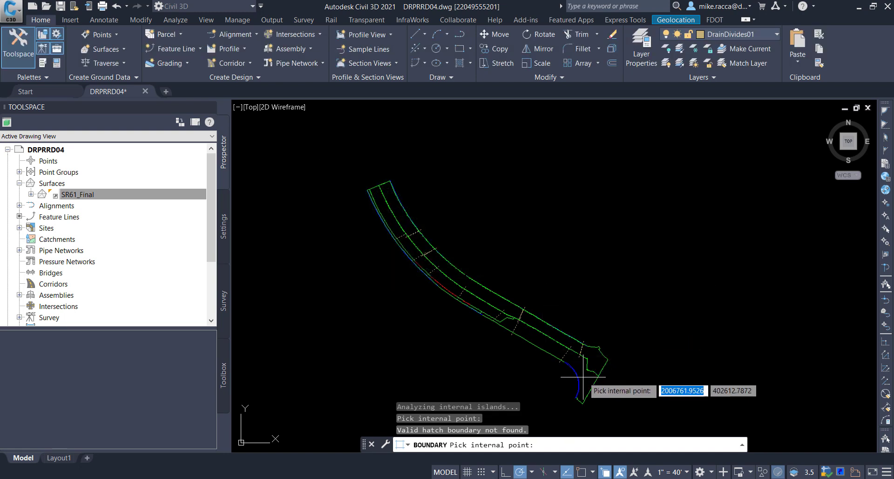
left_click(581, 372)
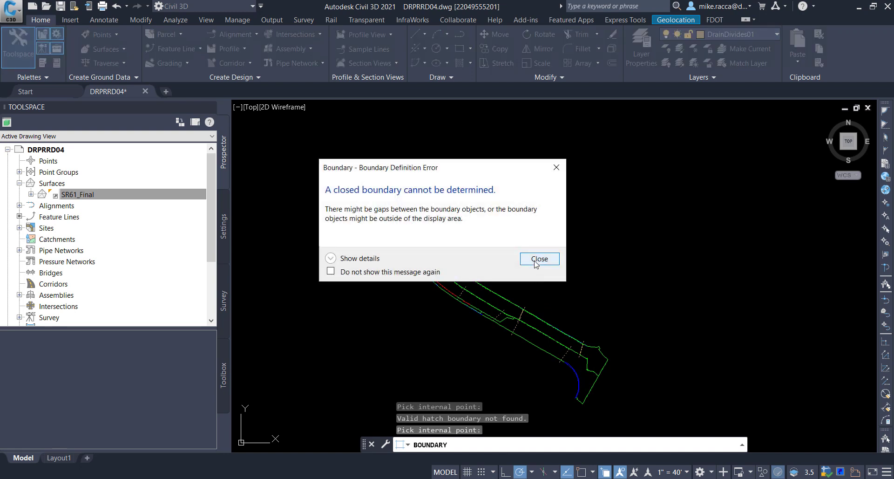
left_click(537, 260)
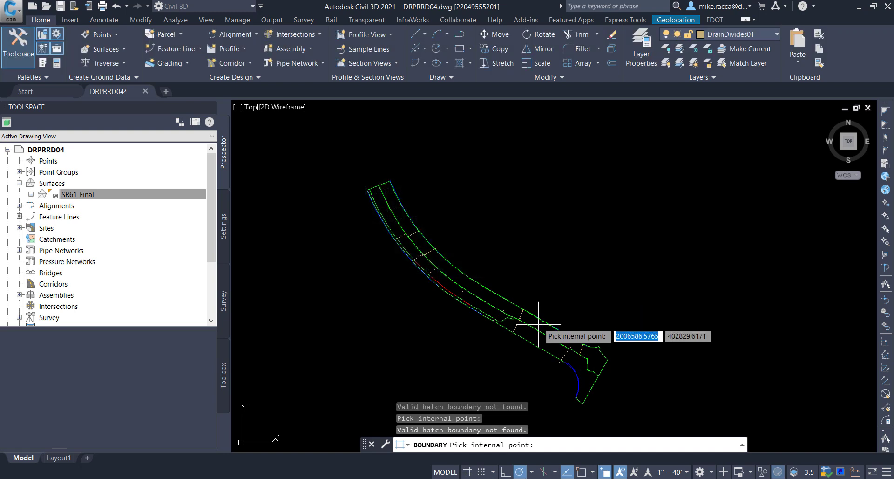
left_click(510, 324)
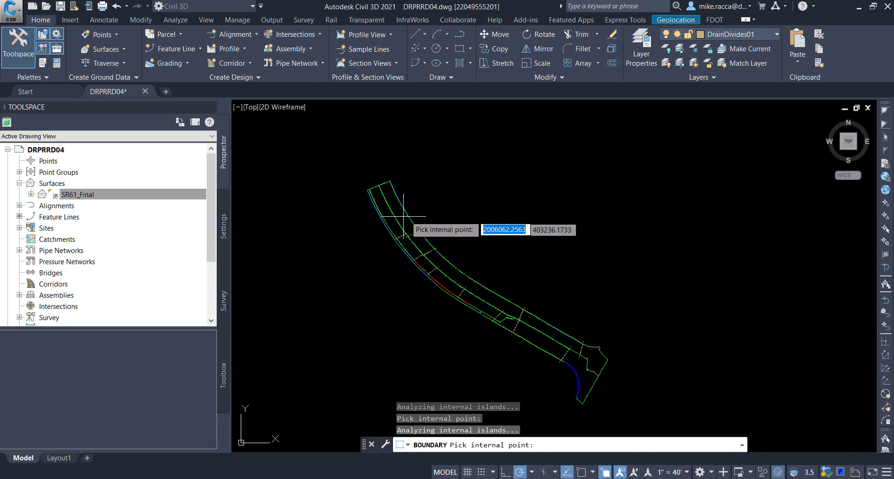
key("Return")
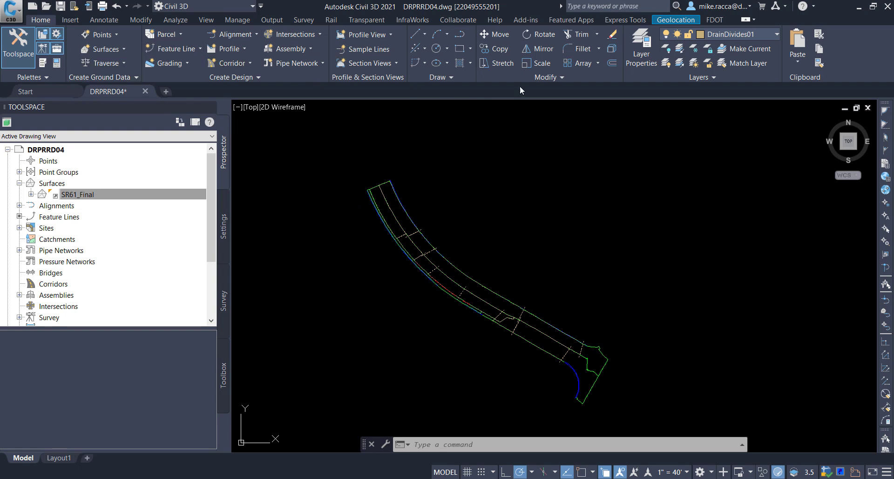
Restore all layers, then isolate the DrainDivides01 layer from a drain-divide polyline
left_click(679, 63)
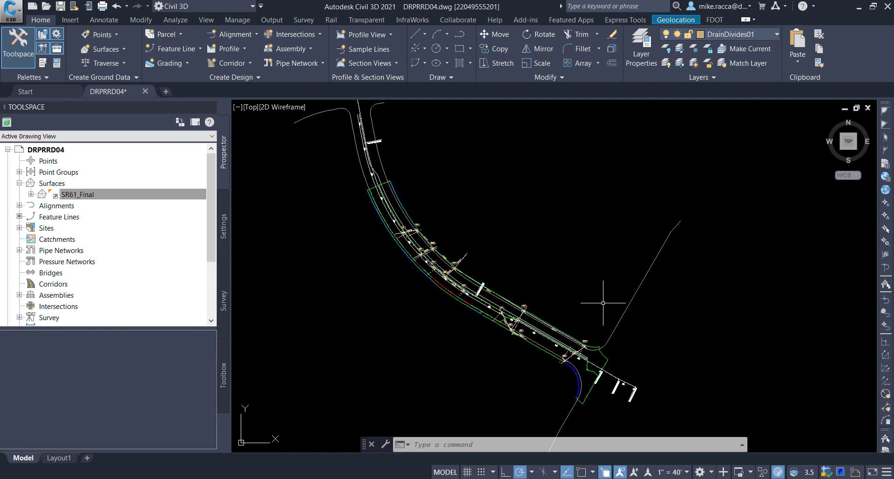
scroll(602, 304, "up", 7)
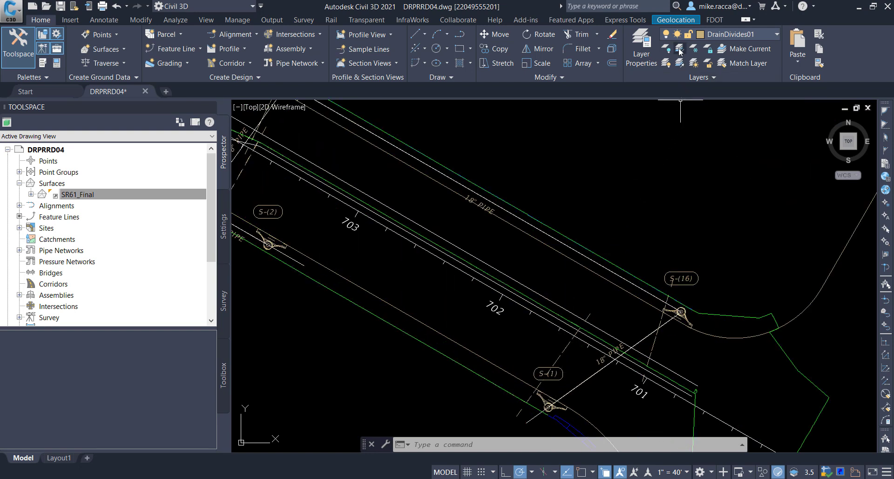
left_click(679, 50)
left_click(562, 350)
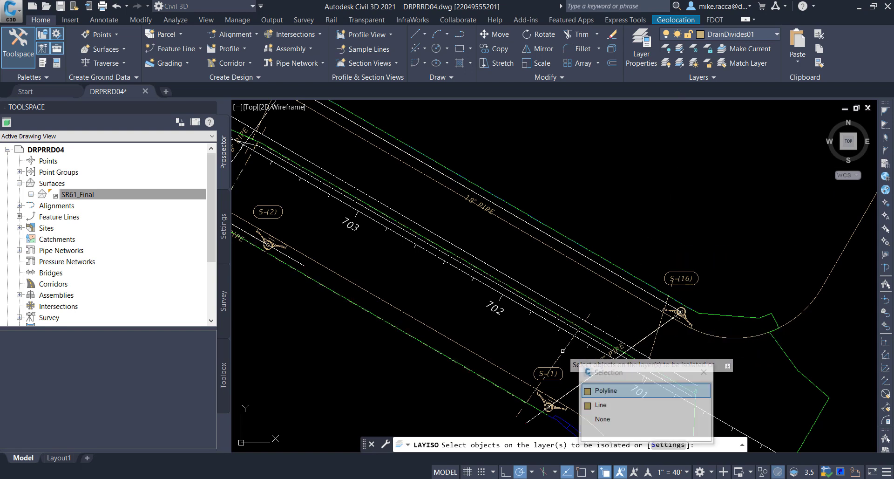
key("Return")
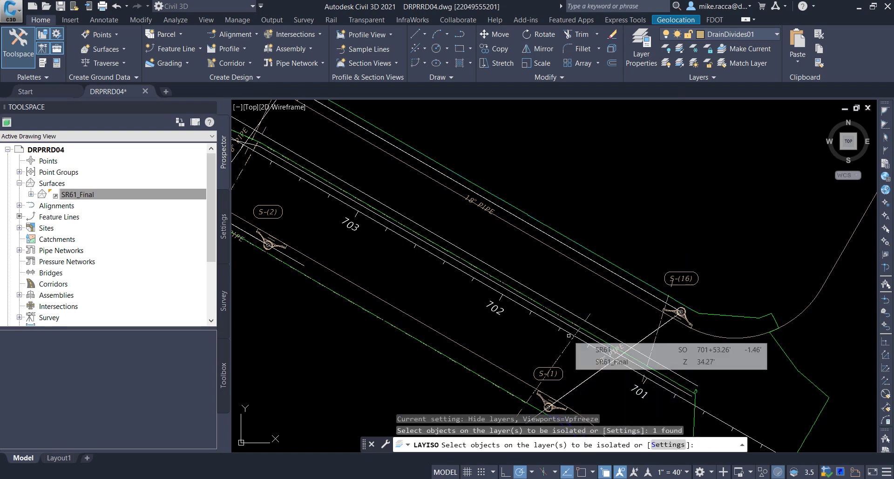
key("Return")
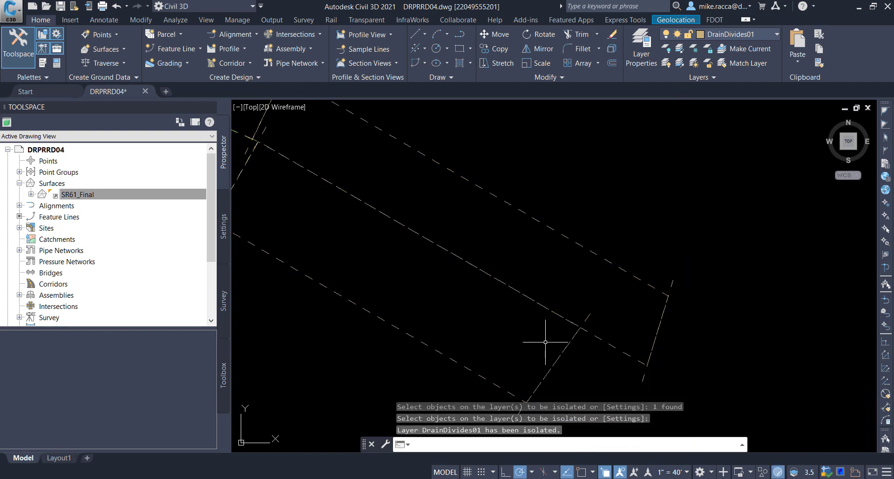
Undo the DrainDivides01 layer isolation and zoom to the corridor's end
key("ctrl+z")
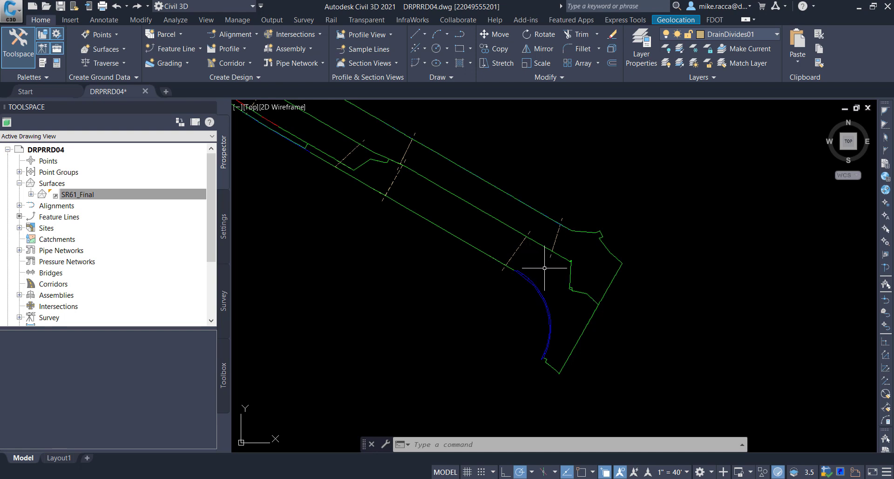
scroll(538, 266, "down", 2)
scroll(540, 263, "up", 3)
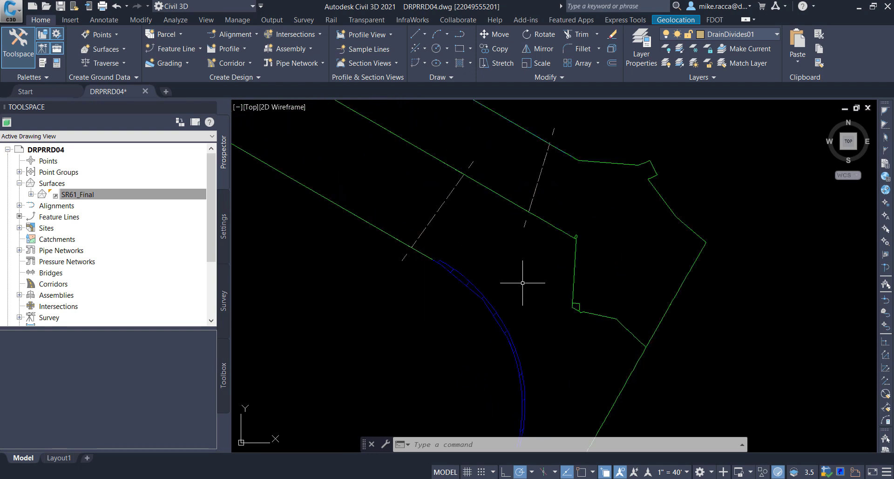
scroll(524, 284, "down", 5)
scroll(531, 294, "up", 8)
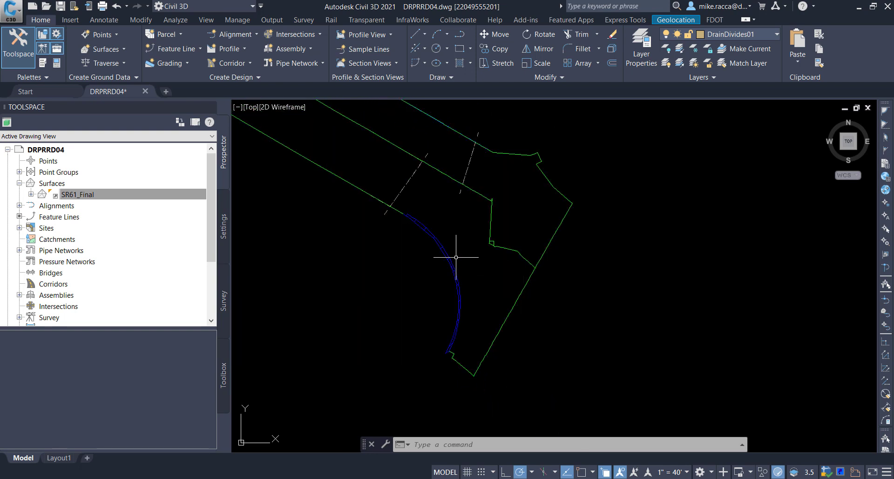
scroll(466, 261, "down", 2)
Create two closed boundary polylines with BOUNDARY from points inside both enclosed areas
type("BOUNd")
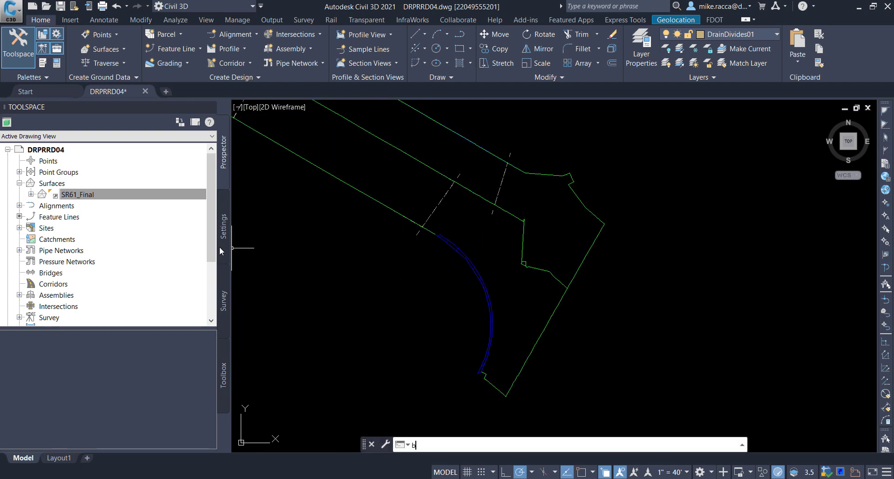
type("ary")
key("Return")
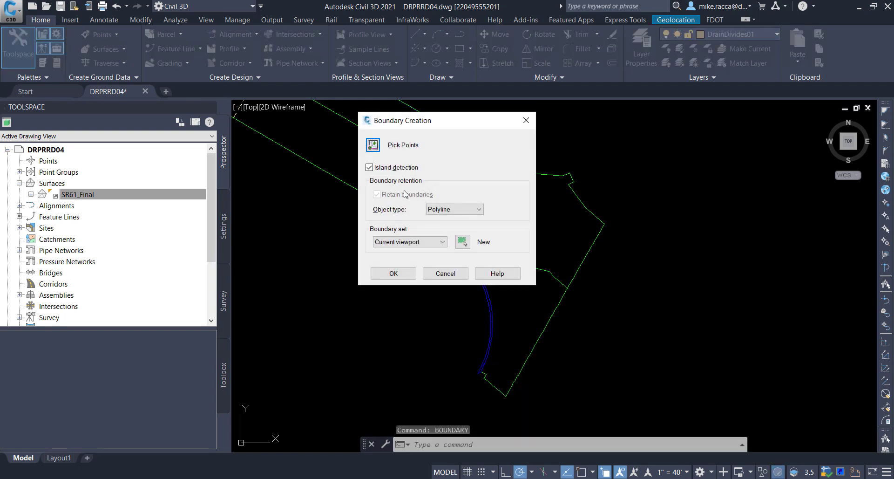
left_click(373, 145)
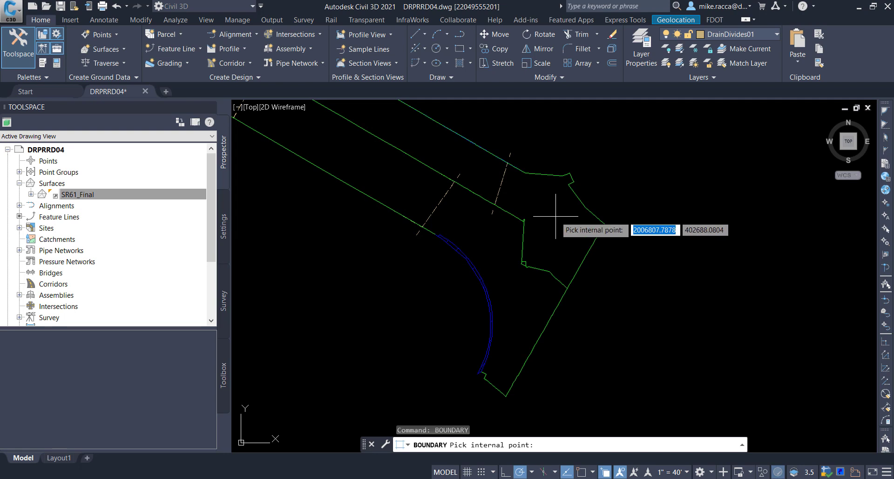
left_click(555, 216)
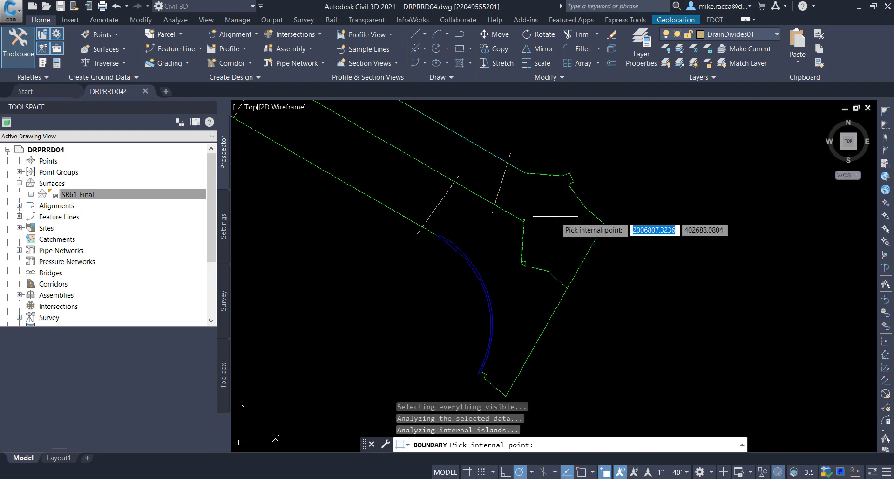
left_click(502, 258)
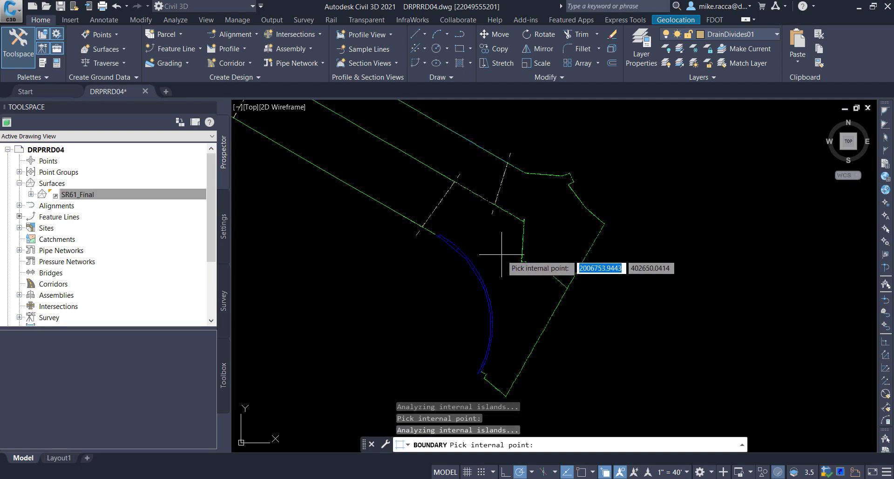
scroll(502, 254, "up", 2)
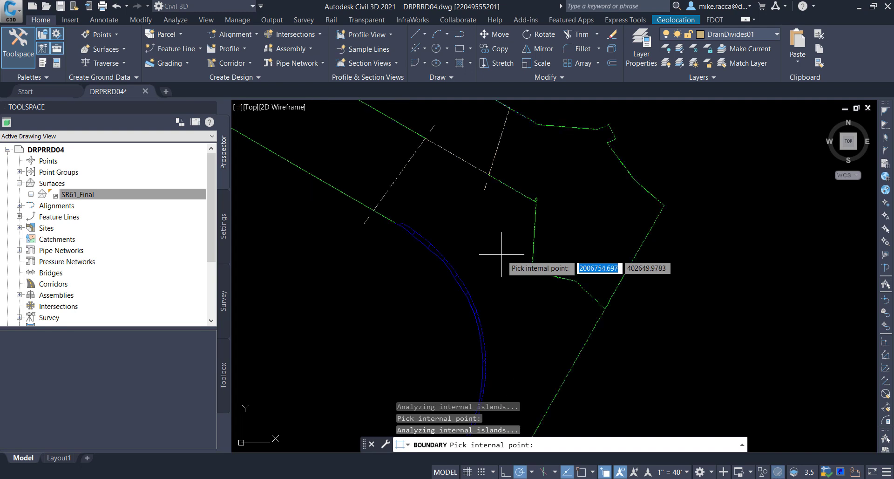
scroll(501, 255, "down", 2)
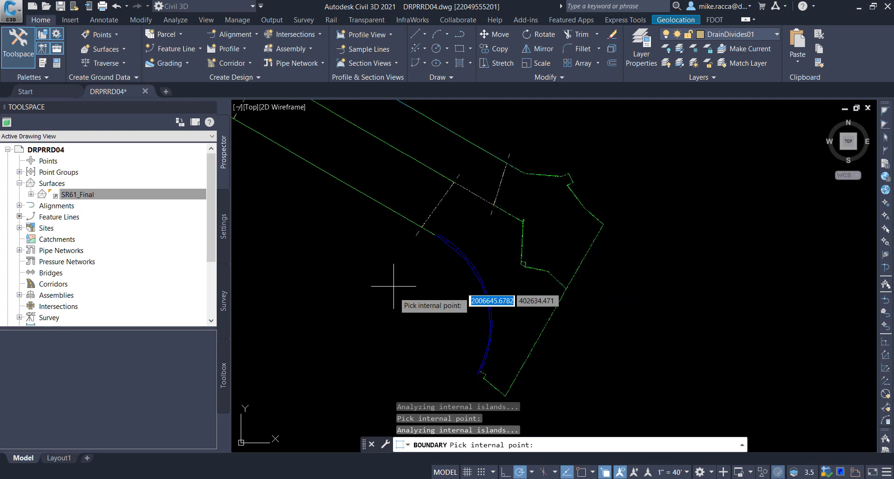
key("Return")
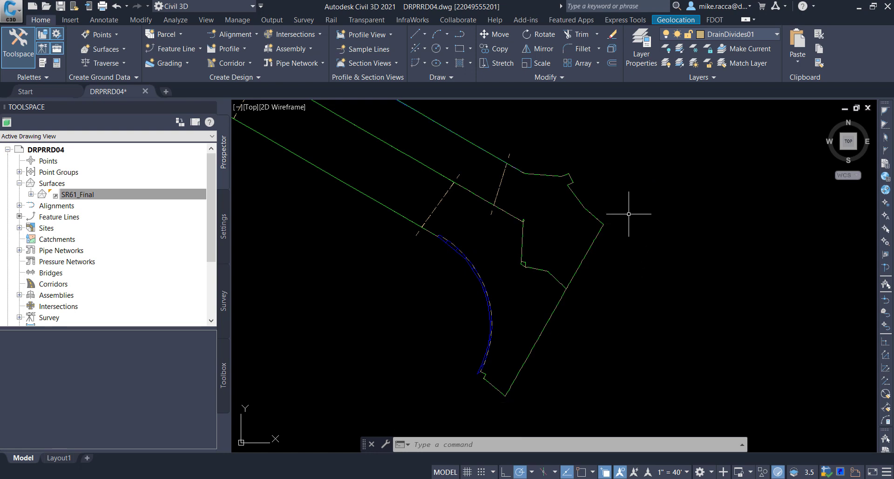
Isolate the DrainDivides01 layer again from a drain-divide line and zoom out to the corridor
left_click(679, 64)
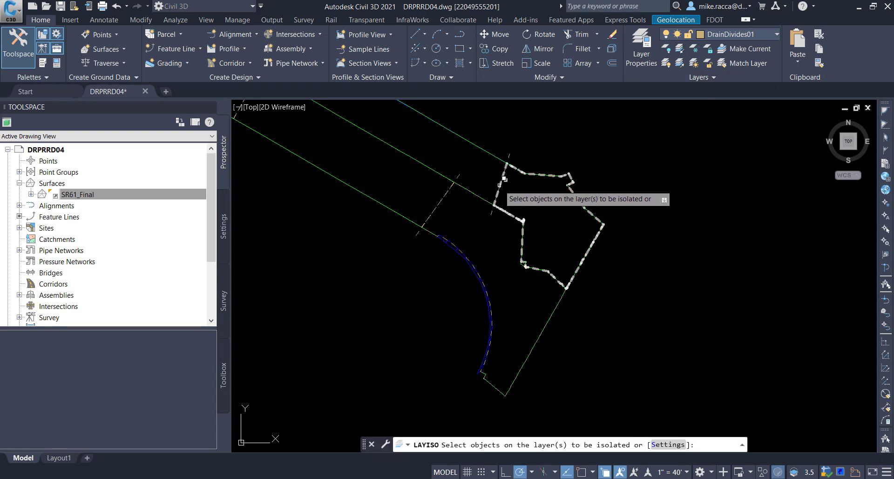
left_click(509, 156)
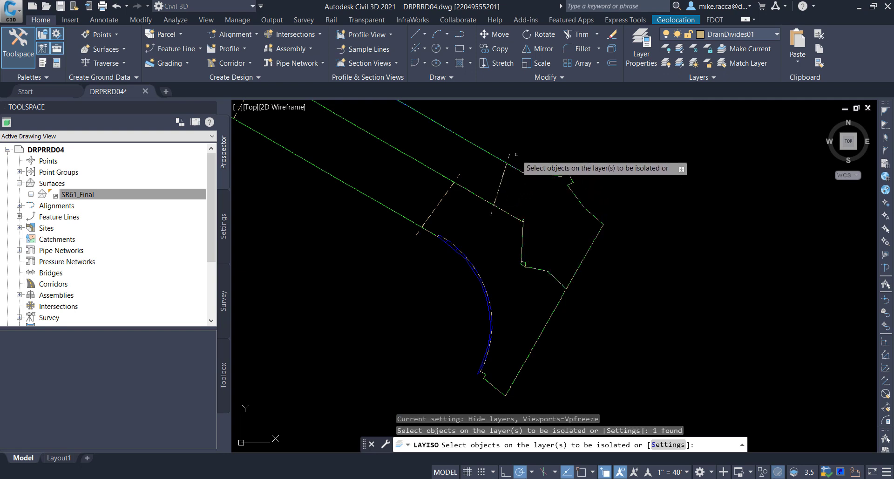
key("Return")
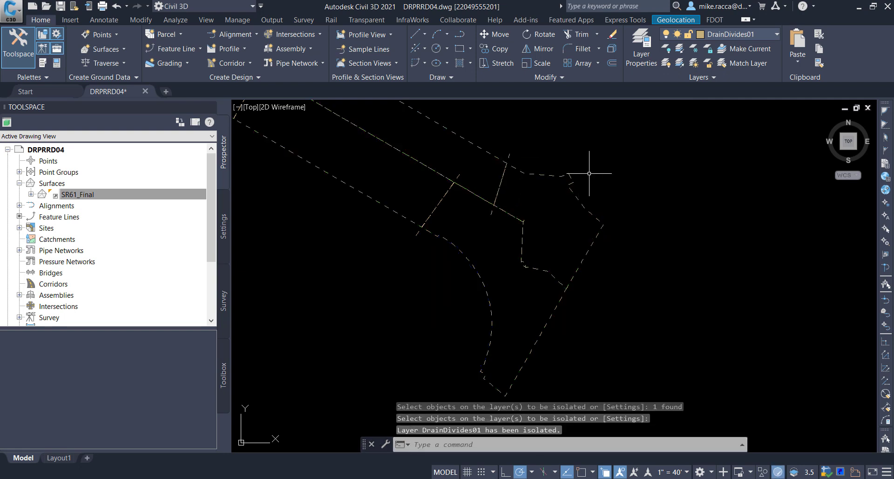
scroll(589, 174, "down", 5)
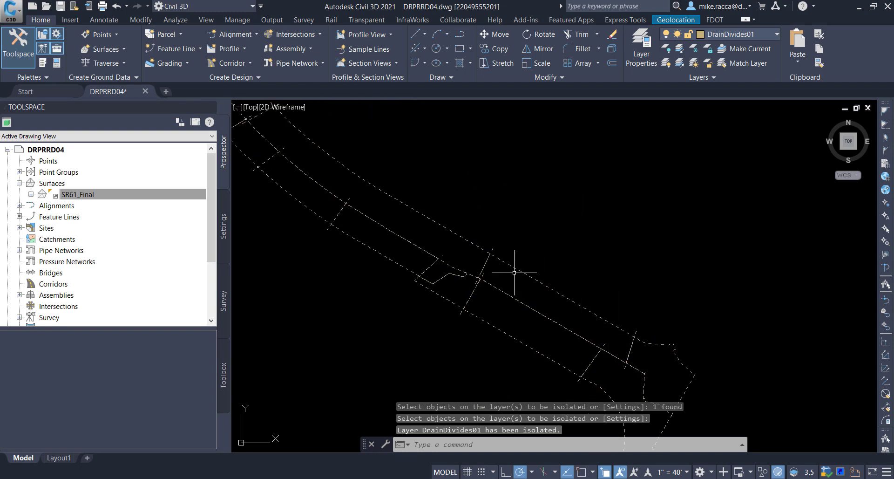
scroll(479, 242, "up", 2)
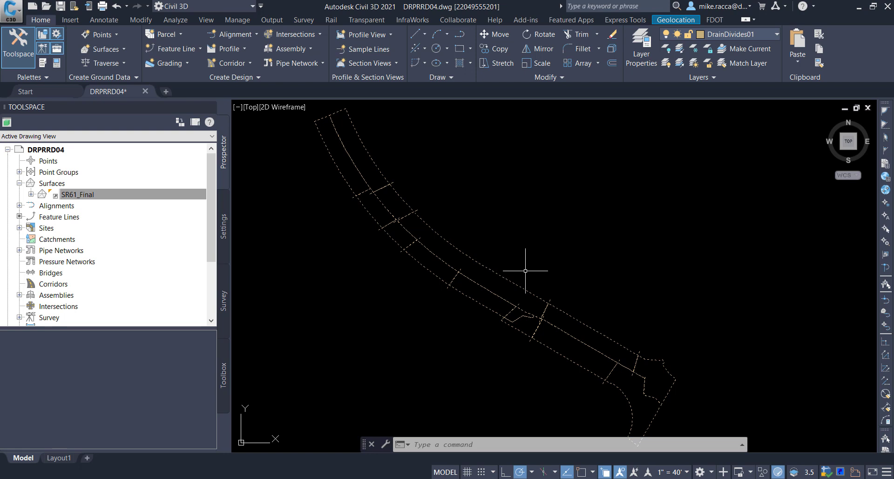
Use Select Similar on one cross line to delete all 11 loose cross lines
scroll(550, 298, "up", 2)
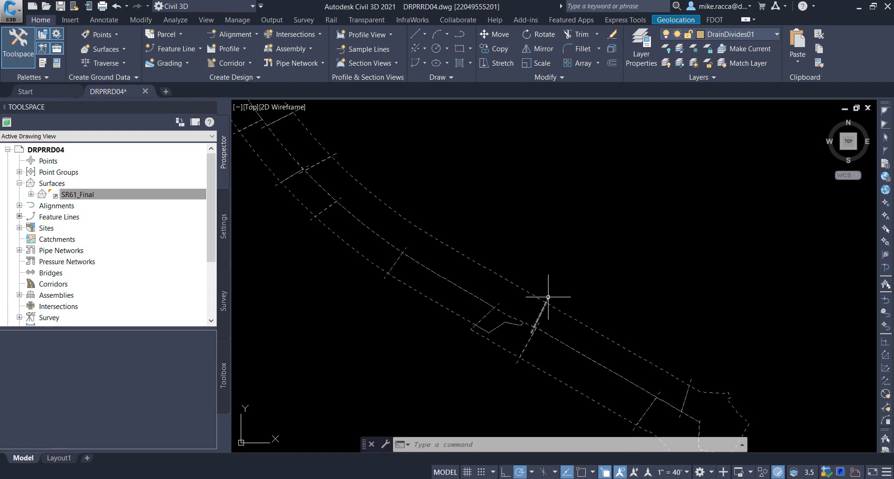
left_click(547, 300)
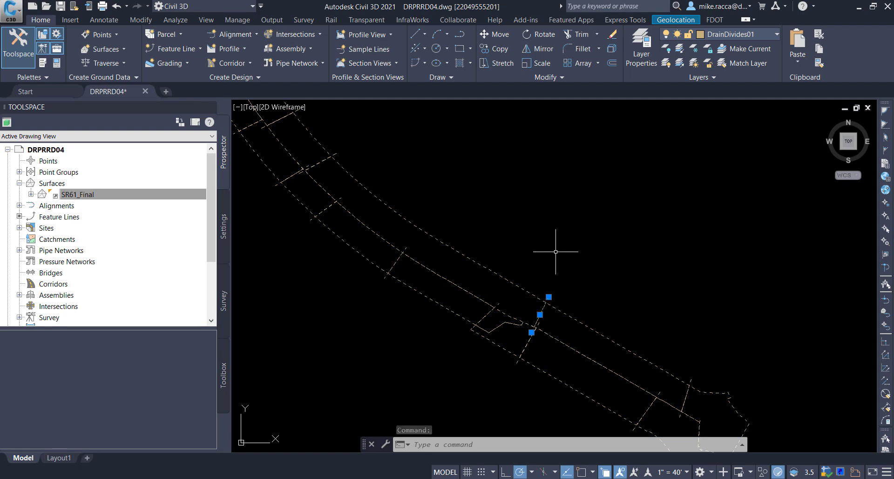
right_click(558, 204)
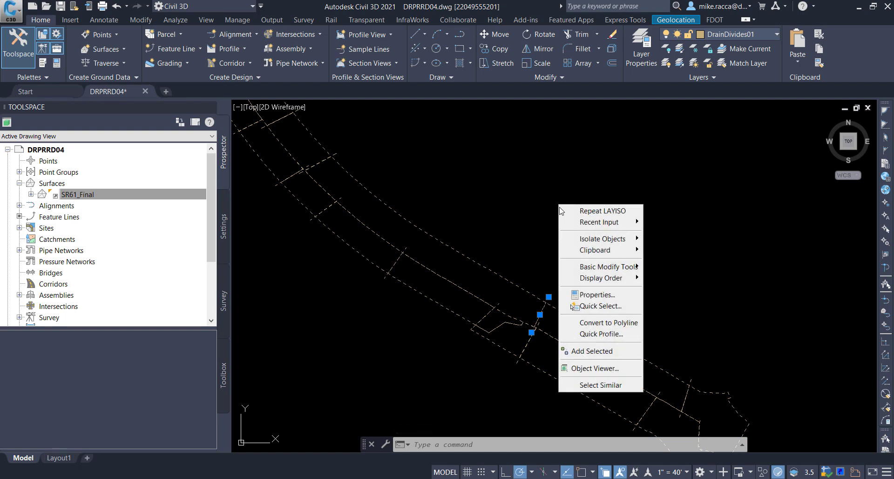
left_click(605, 386)
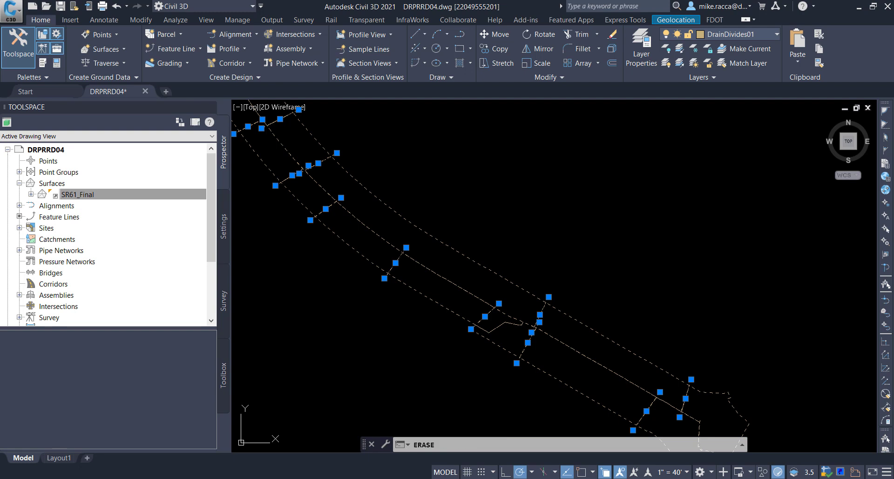
key("Delete")
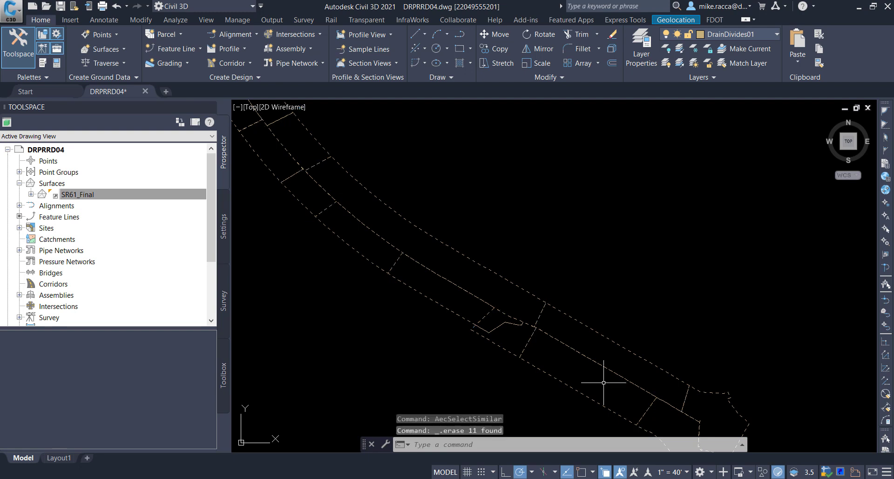
scroll(602, 378, "down", 2)
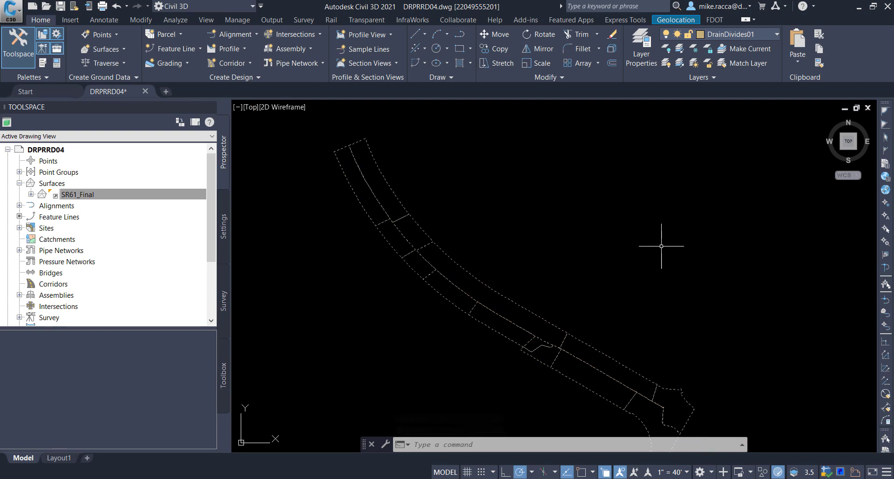
Bring back the hidden layers, then review and confirm the SR61_Final surface properties
left_click(679, 64)
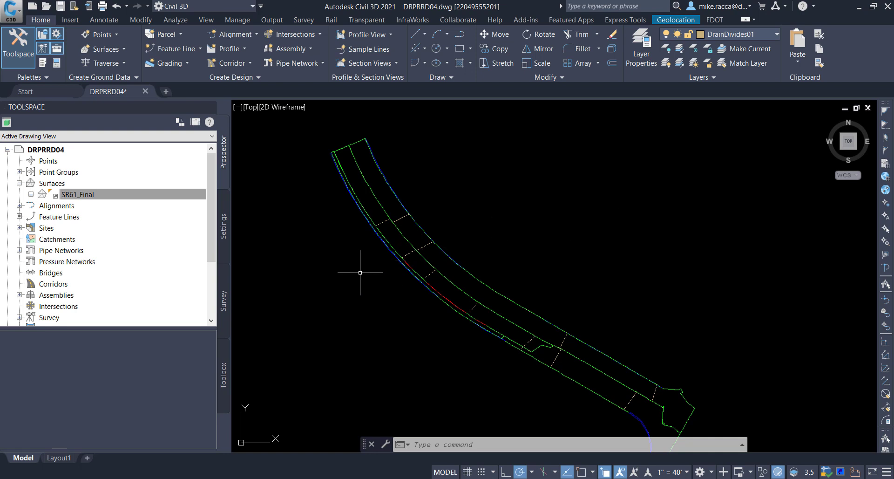
left_click(119, 197)
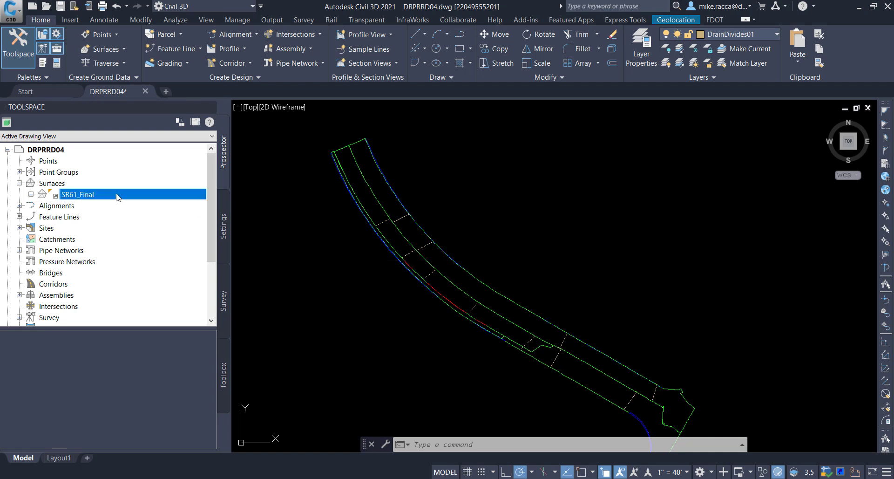
right_click(118, 197)
left_click(161, 201)
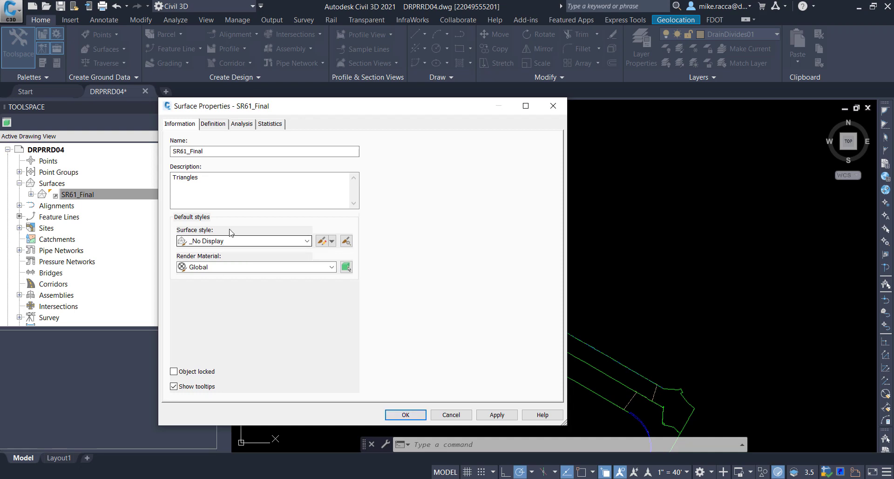
left_click(399, 412)
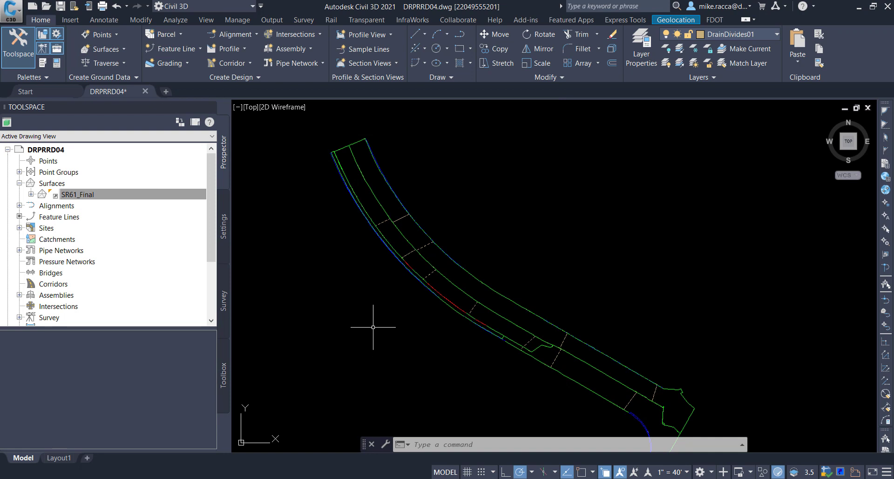
Restore the hidden layers and zoom in on inlet structures S-(9) through S-(12)
key("ctrl+z")
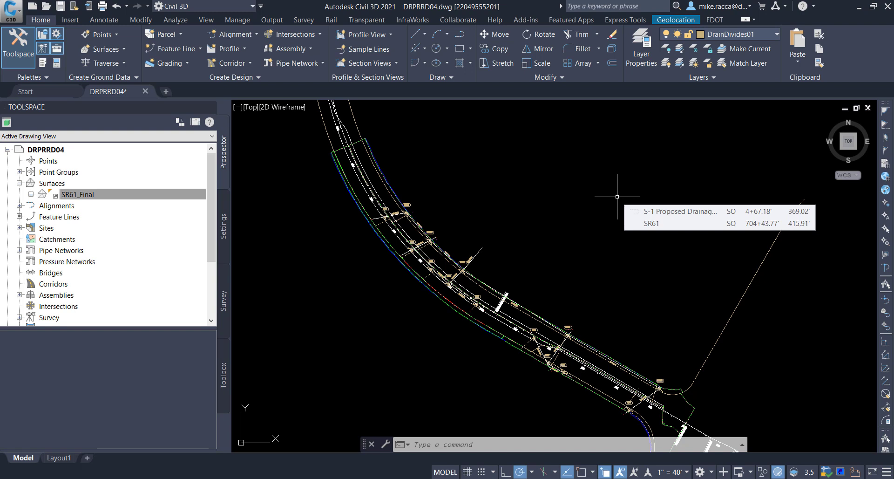
middle_click_drag(416, 184, 454, 214)
scroll(429, 232, "up", 2)
scroll(428, 232, "up", 2)
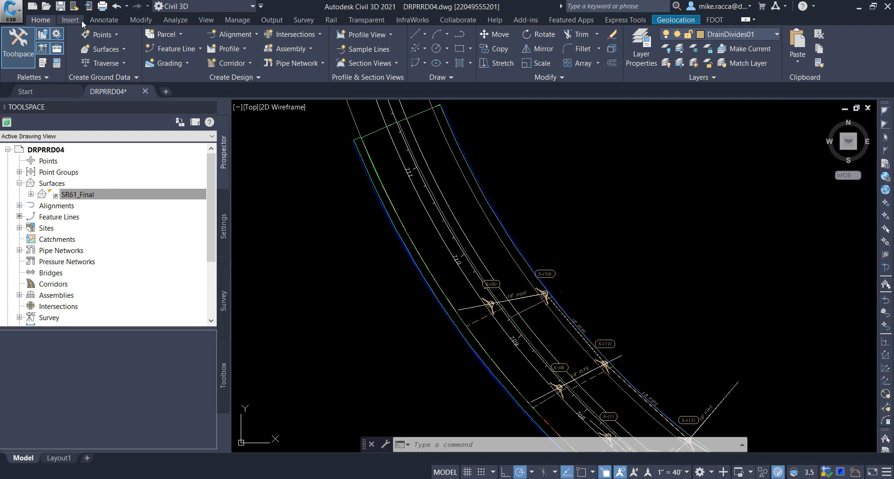
Create a catchment group named 'Catchment Group - SR61 - Right'
left_click(177, 22)
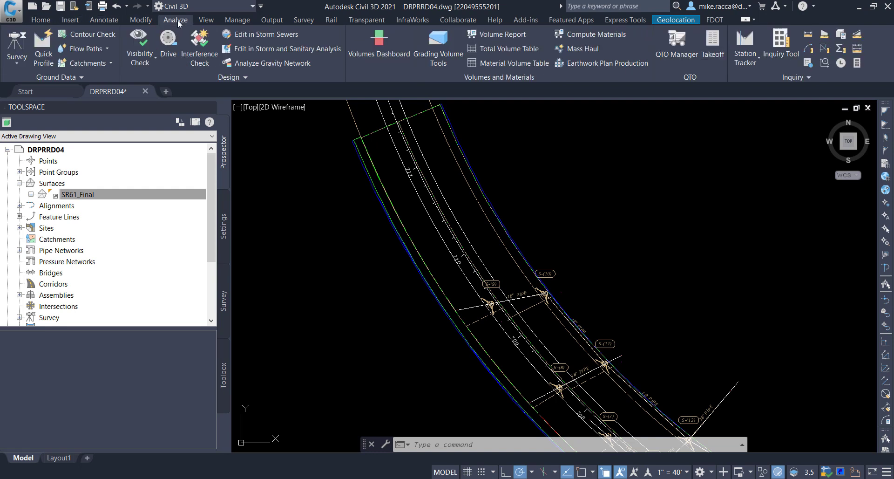
left_click(110, 65)
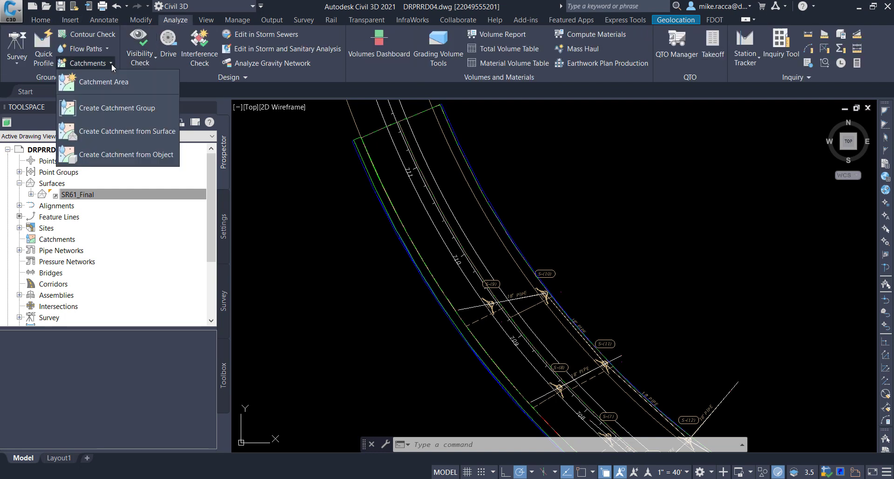
left_click(106, 108)
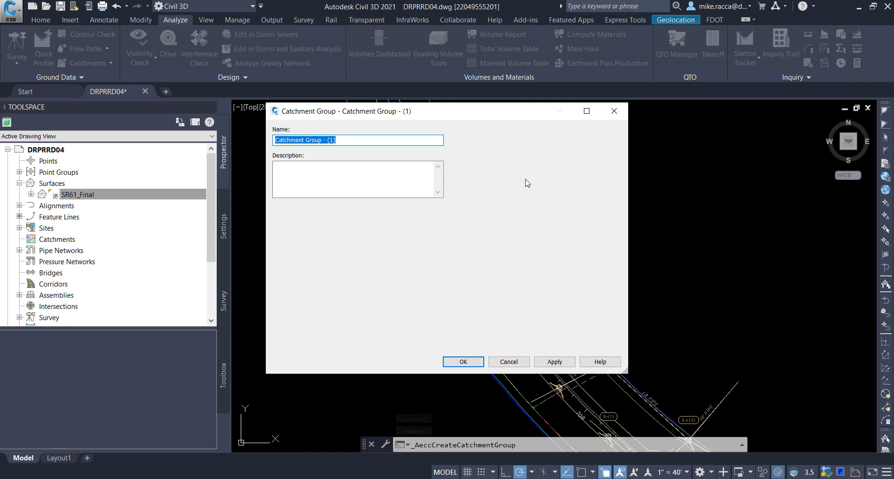
left_click(347, 140)
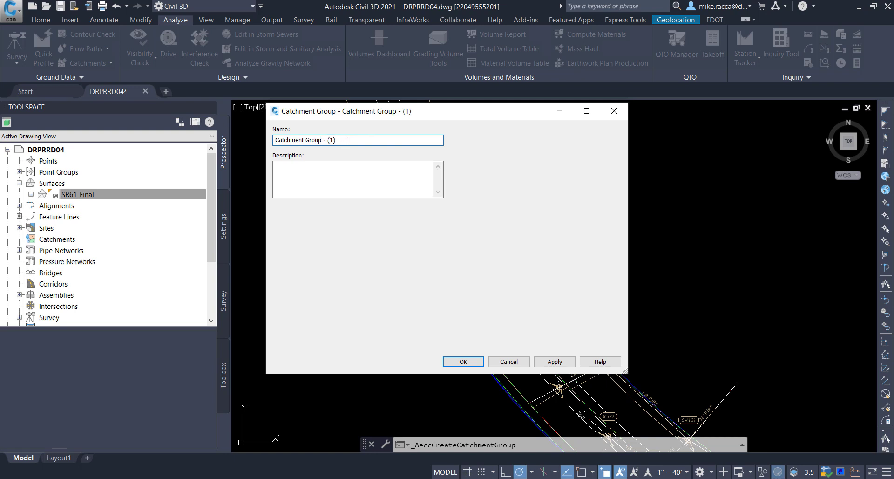
key("BackSpace")
key("BackSpace")
key("BackSpace")
type("SR61 - Right")
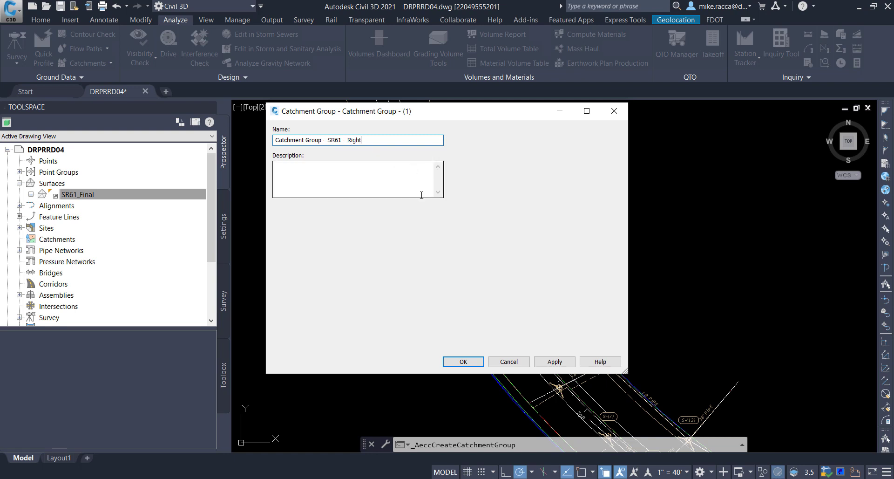
left_click(552, 362)
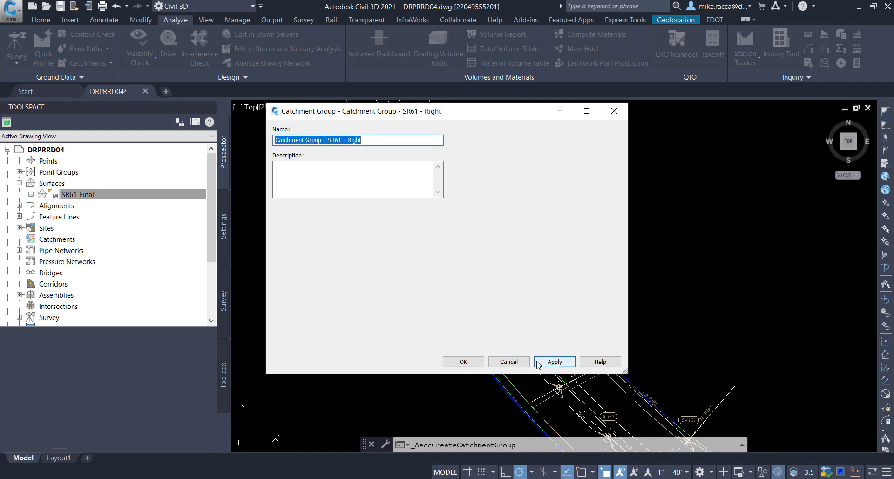
left_click(463, 362)
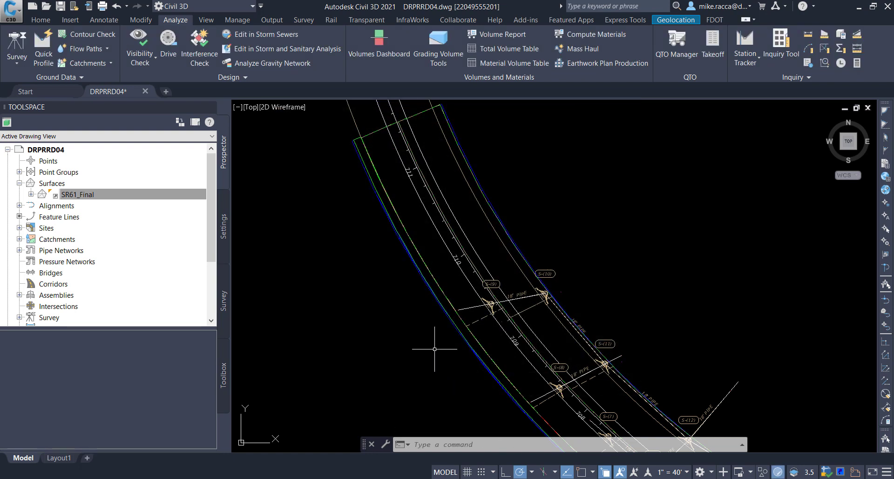
mouse_move(439, 346)
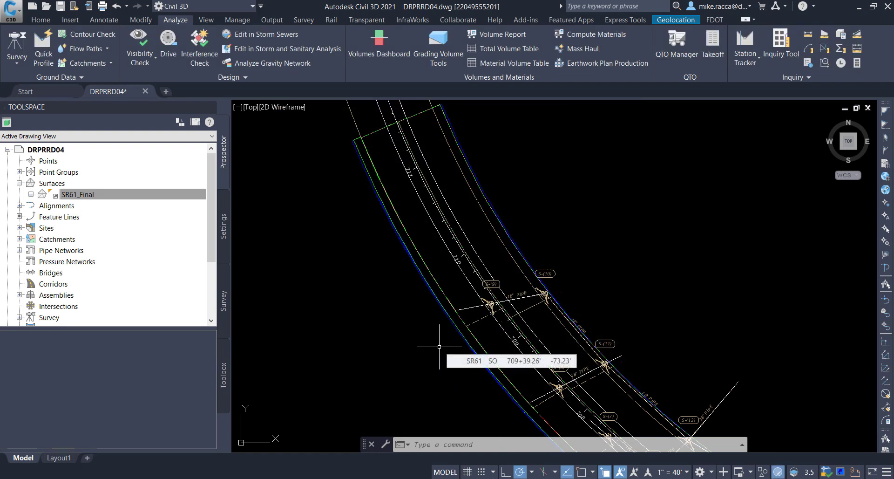
left_click(100, 64)
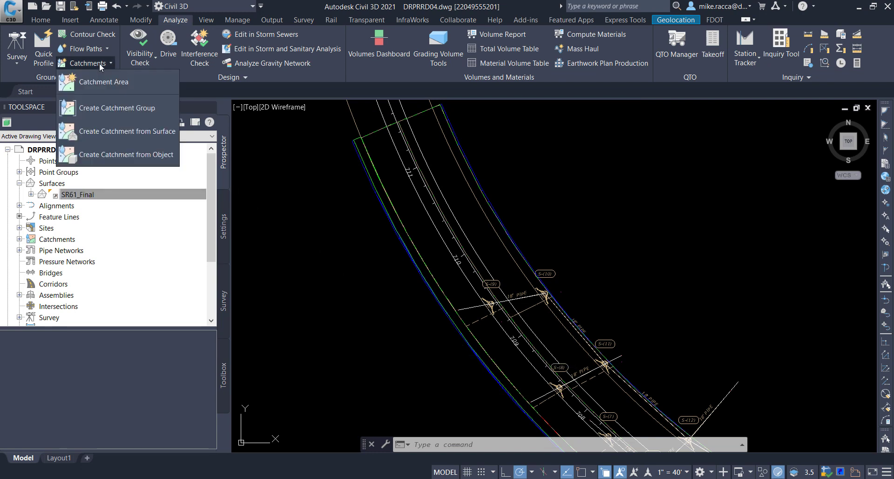
Create a second catchment group named 'Catchment Group - SR61 - Left'
left_click(103, 108)
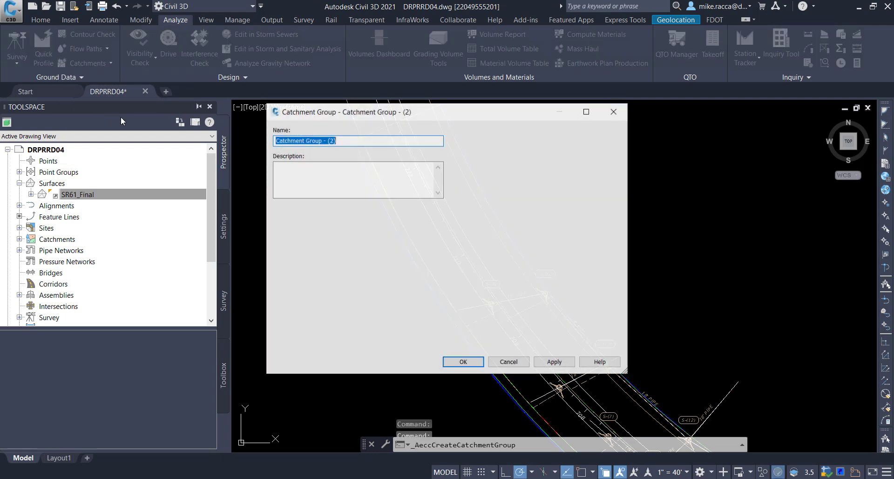
left_click(351, 141)
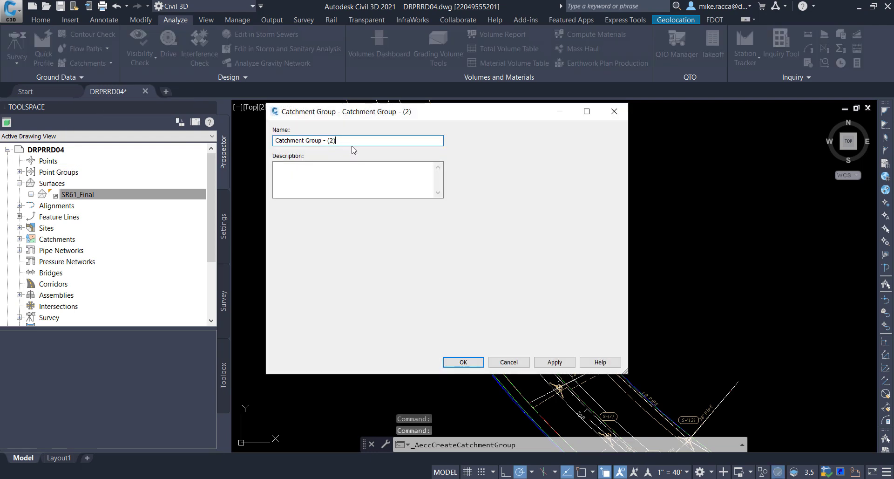
key("BackSpace")
key("BackSpace")
key("BackSpace")
type("SR")
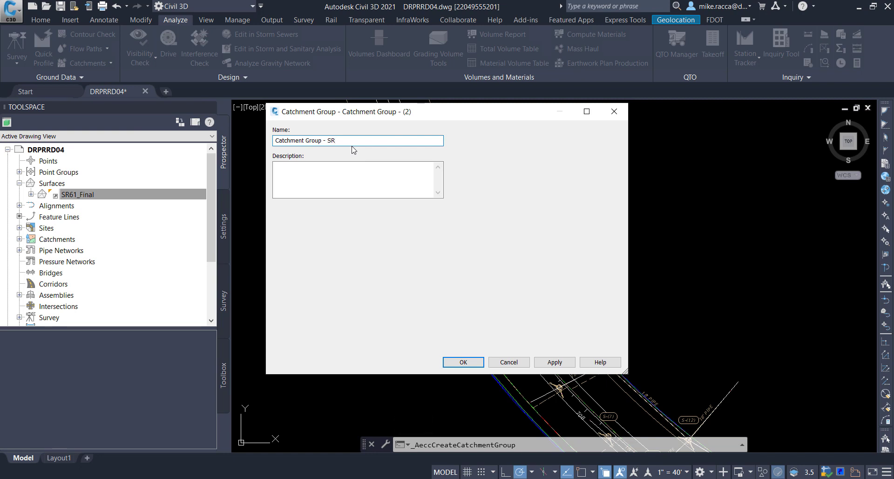
type("61 - LEf")
type("ef")
left_click(549, 365)
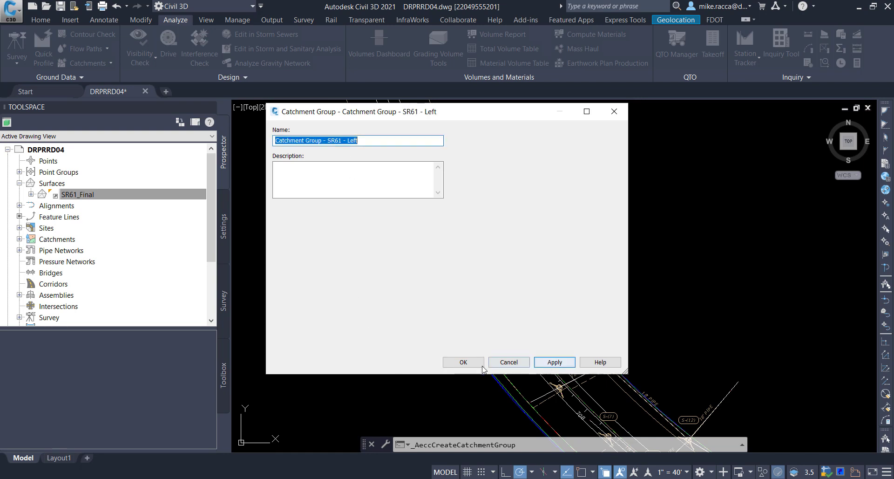
left_click(463, 362)
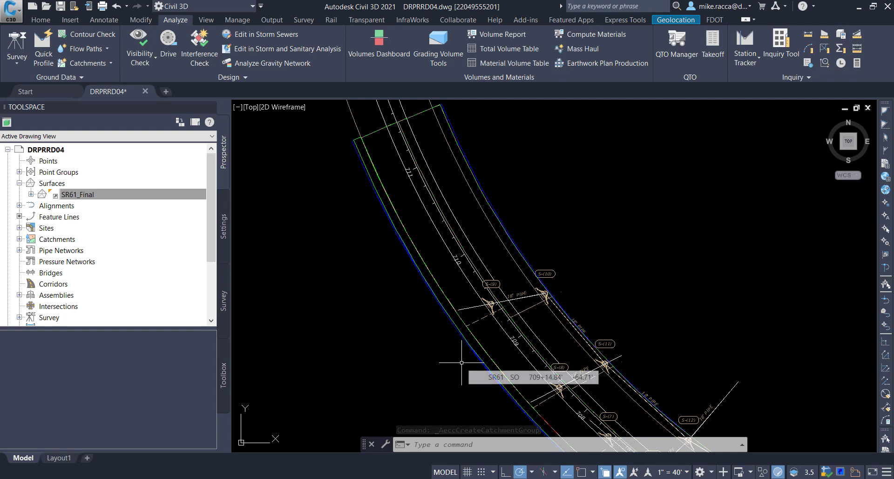
Expand Catchments in Prospector to check both SR61 Left and Right groups
left_click(19, 239)
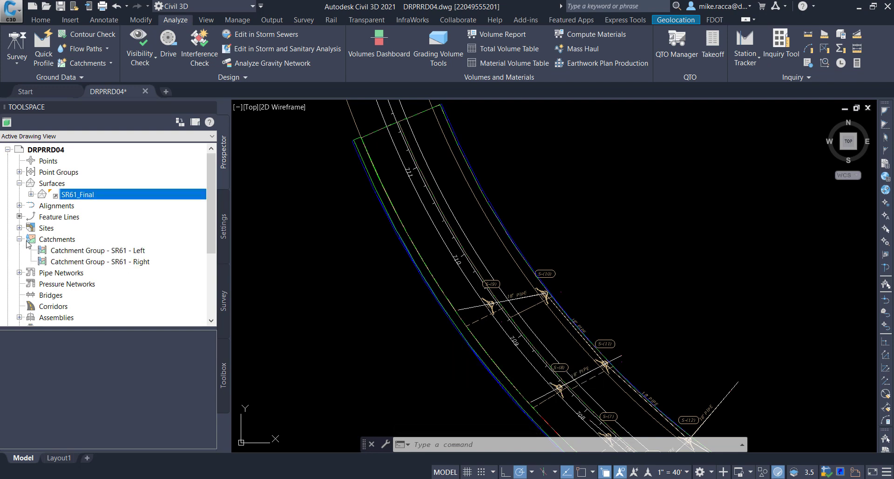
left_click(69, 250)
left_click(69, 262)
key("Up")
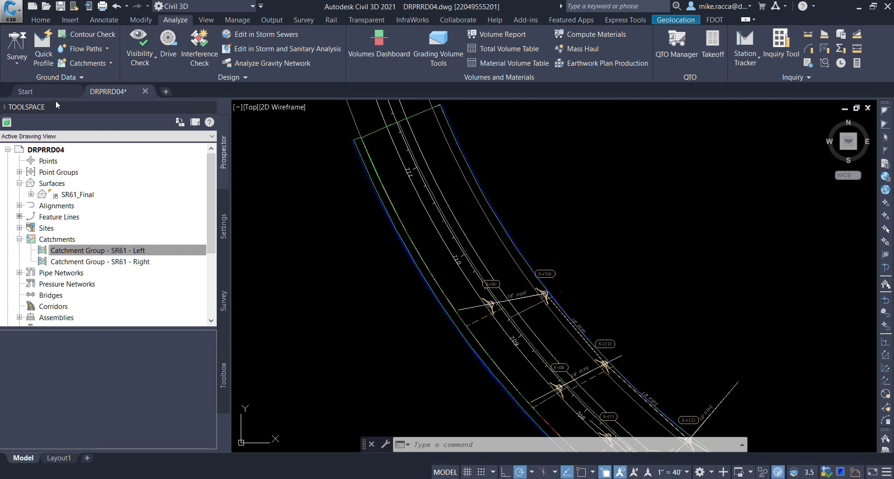
Start a catchment from the boundary polyline near S-(10), skipping the flow path
left_click(98, 63)
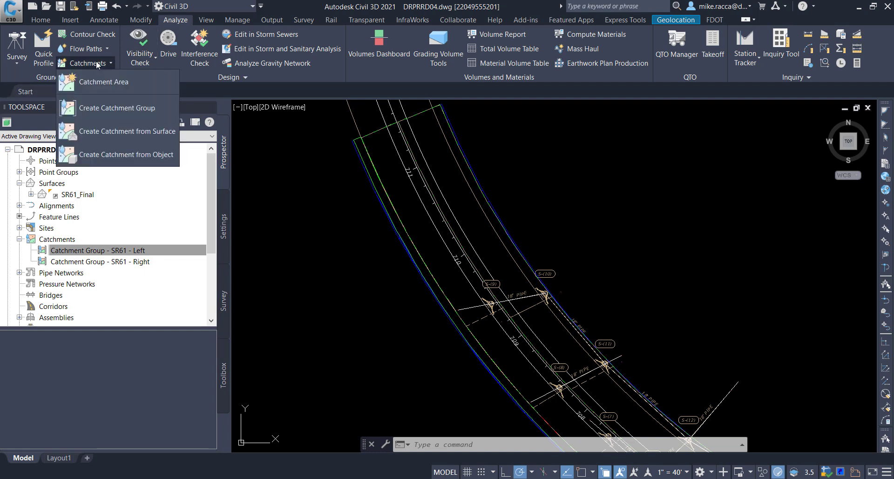
left_click(93, 156)
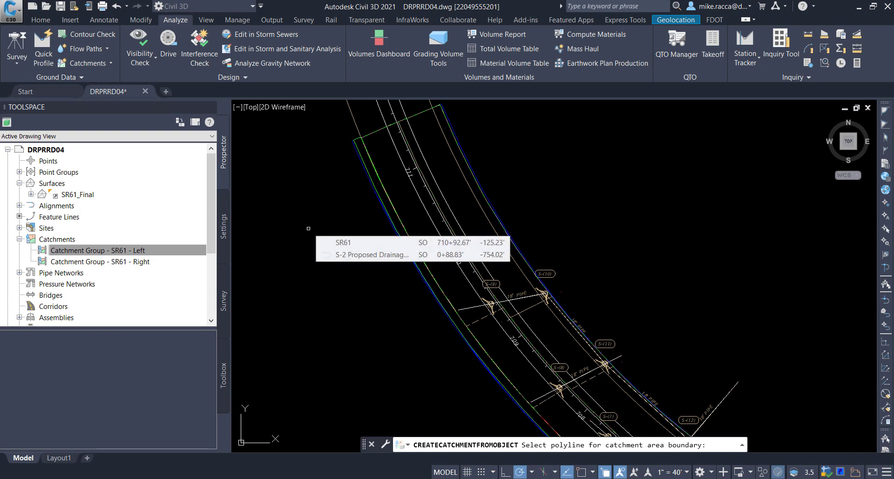
scroll(395, 285, "up", 2)
middle_click_drag(407, 276, 285, 270)
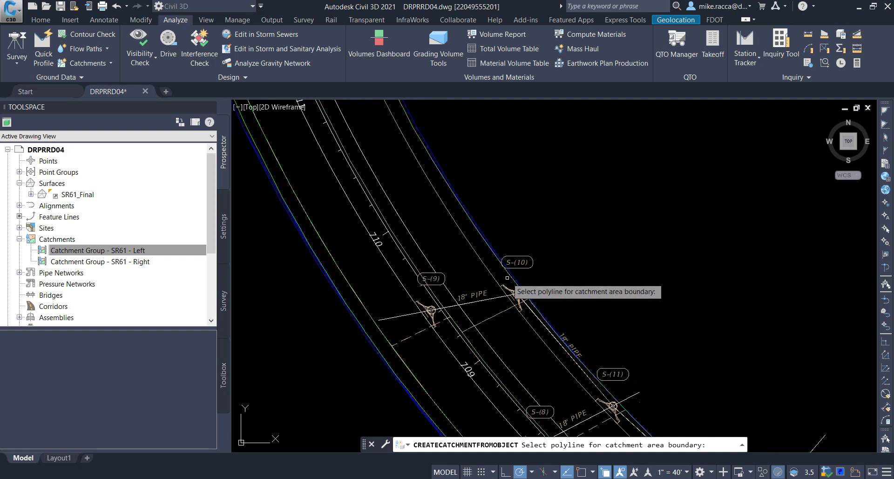
left_click(509, 277)
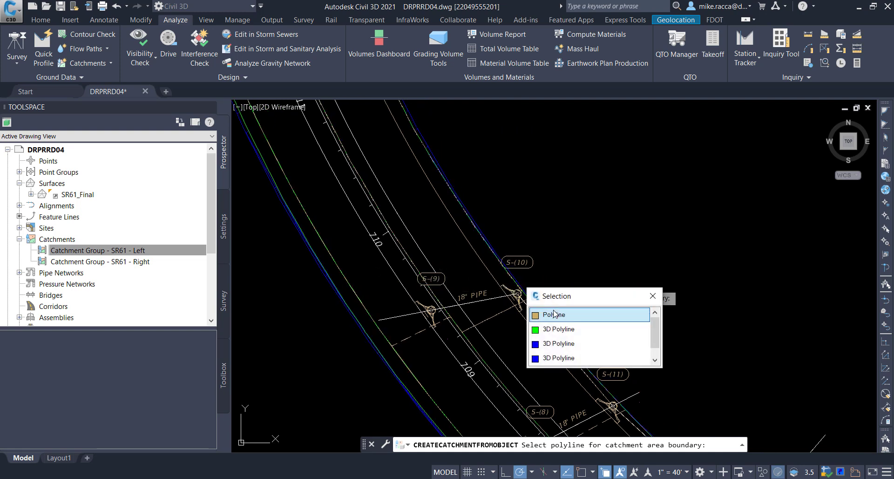
left_click(554, 315)
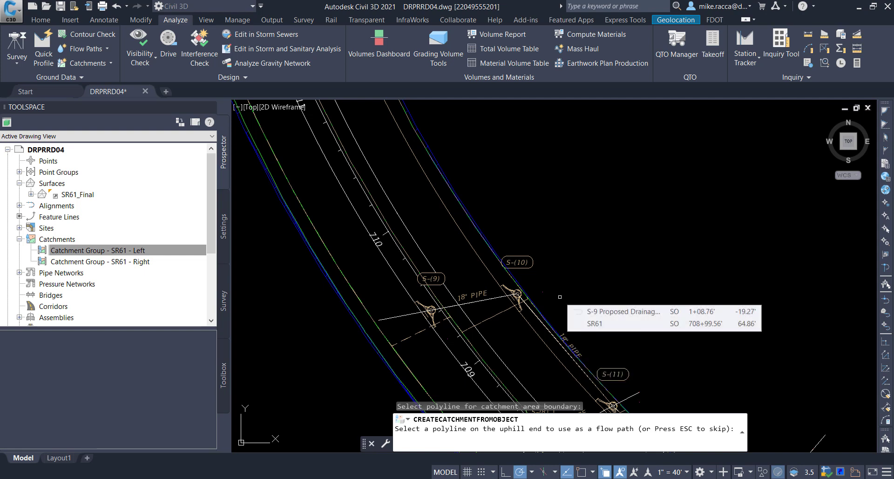
key("Escape")
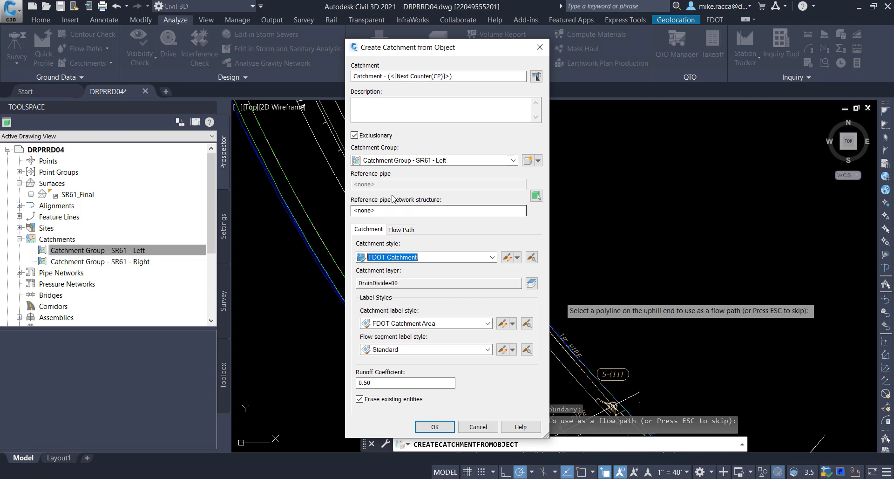
Assign the catchment to the SR61 - Right group with runoff coefficient 0.90
left_click_drag(482, 50, 493, 52)
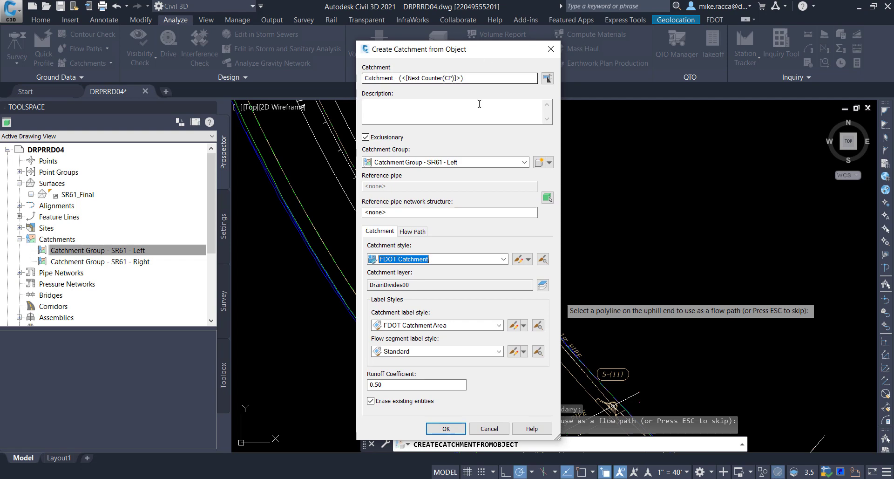
left_click(524, 162)
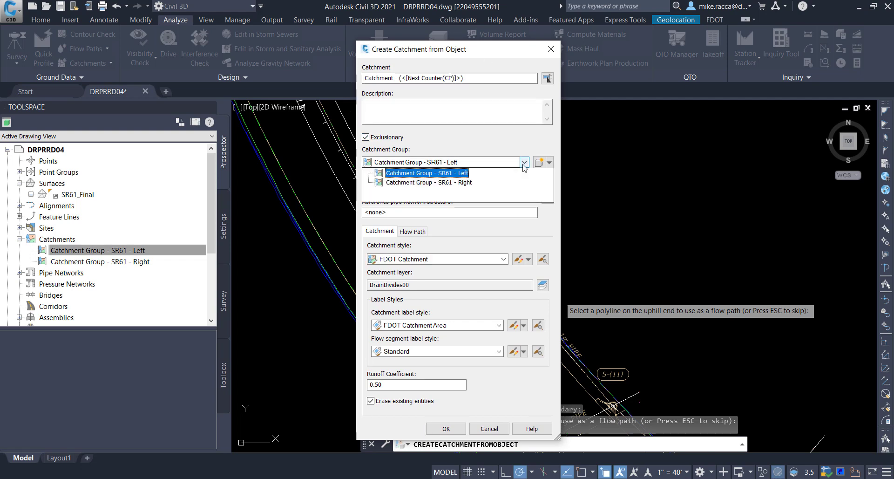
left_click(468, 183)
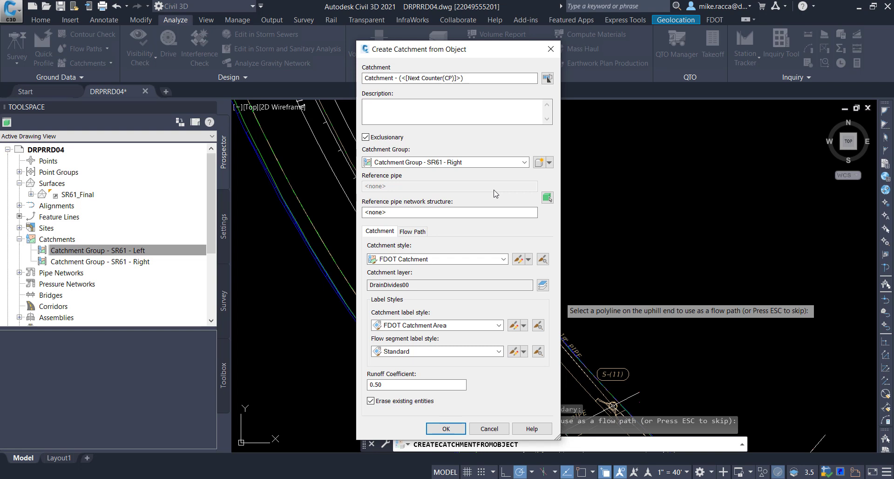
double_click(398, 382)
type("0.9")
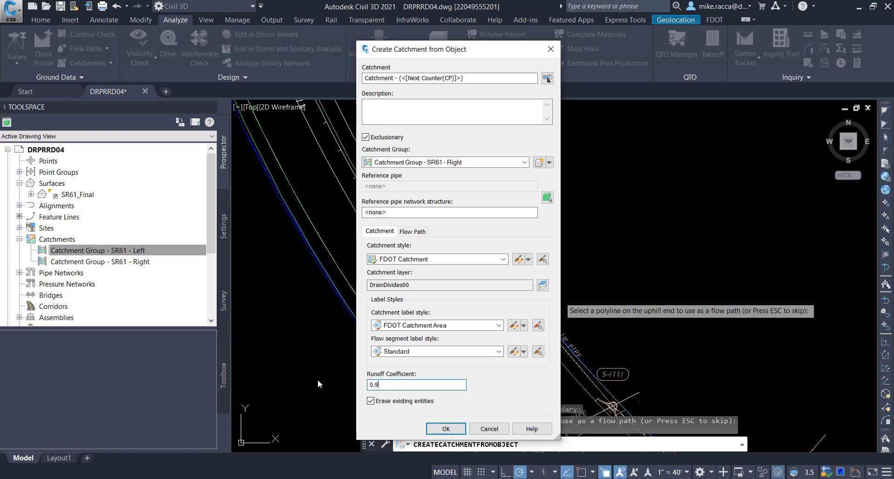
type("0")
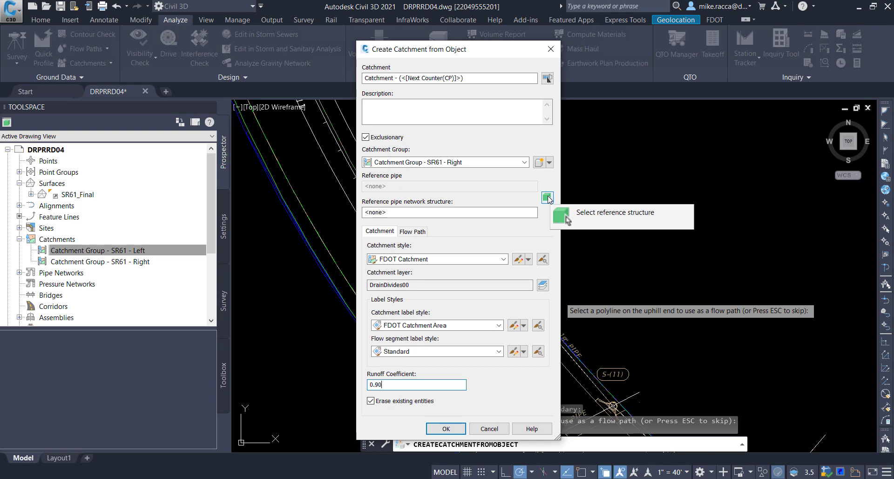
Create Catchment (1), 0.24 AC, referencing inlet S-(10), then bring inlets S-(9)–S-(11) into view
left_click(545, 199)
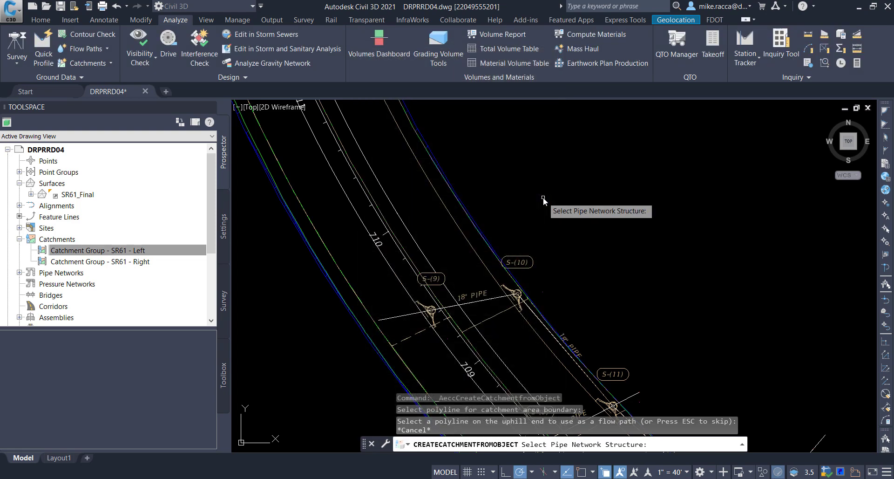
left_click(516, 290)
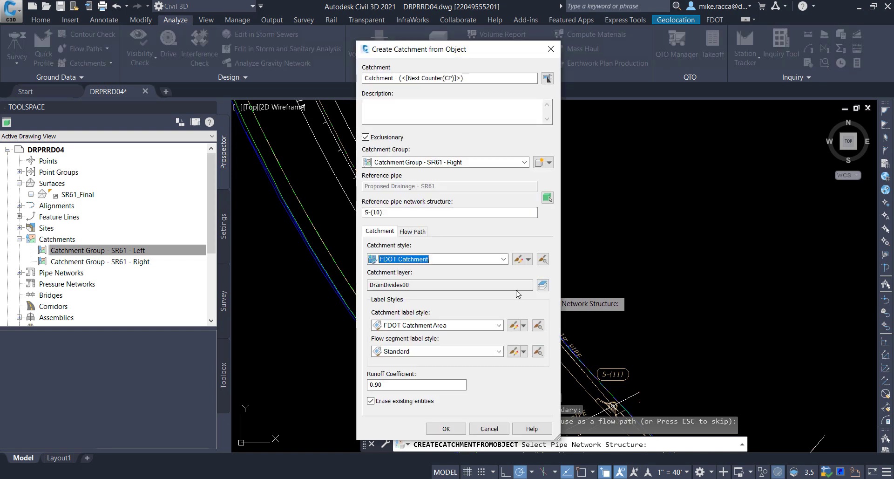
left_click(445, 428)
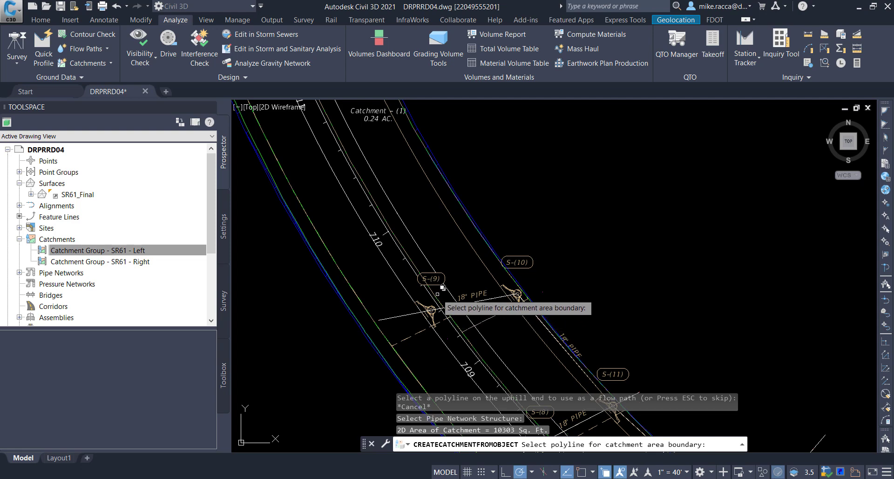
middle_click_drag(398, 227, 453, 278)
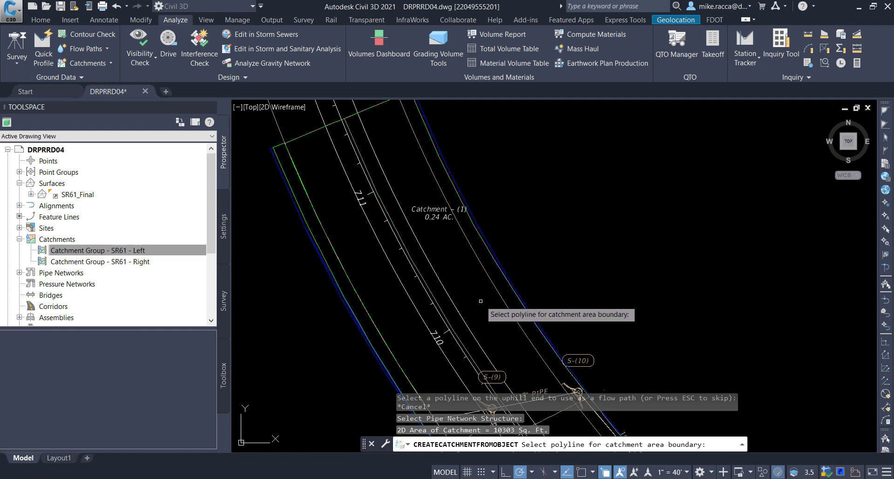
middle_click_drag(480, 301, 459, 206)
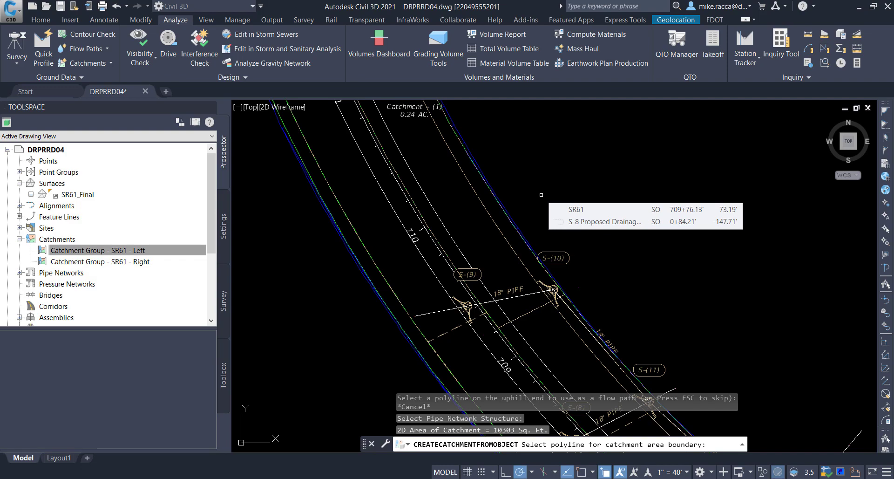
Present the course slides from slide 32 to the S-(1)–S-(9) slide, then return to Civil 3D
key("alt+Tab")
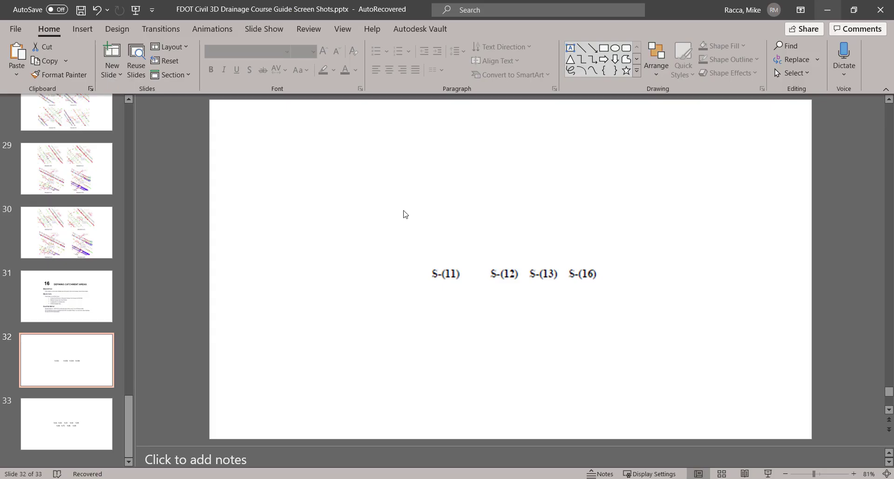
key("shift+F5")
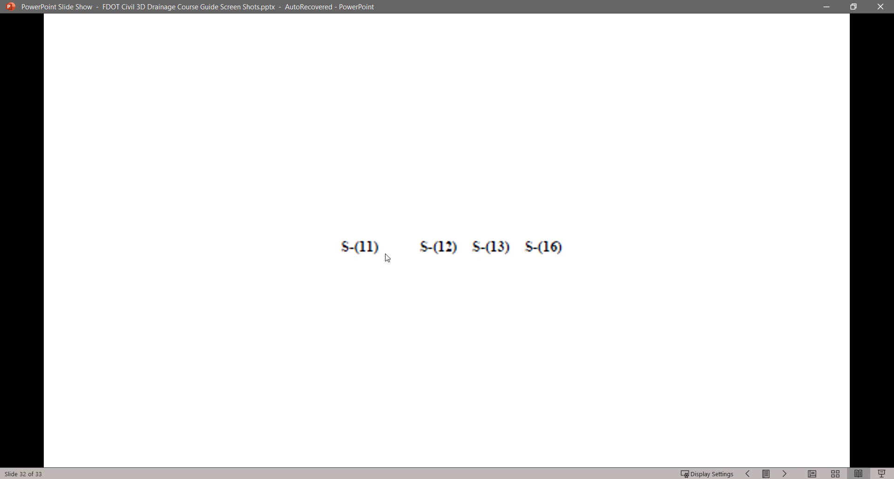
key("Right")
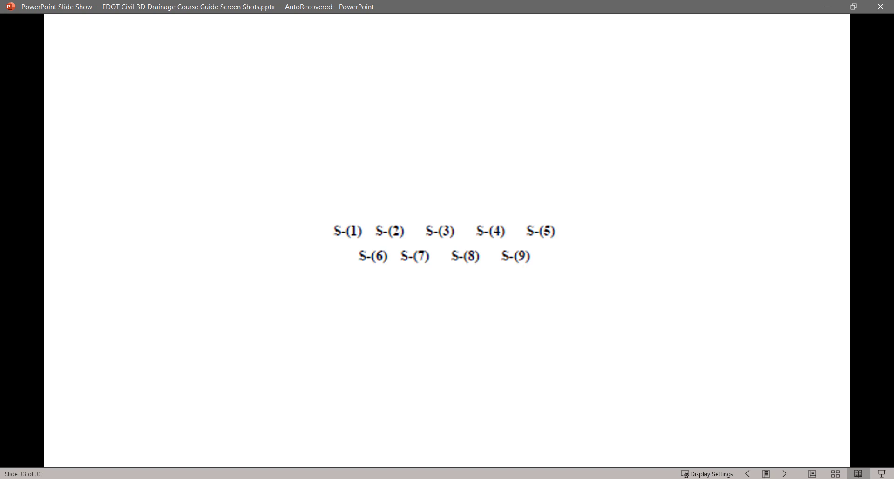
key("alt+Tab")
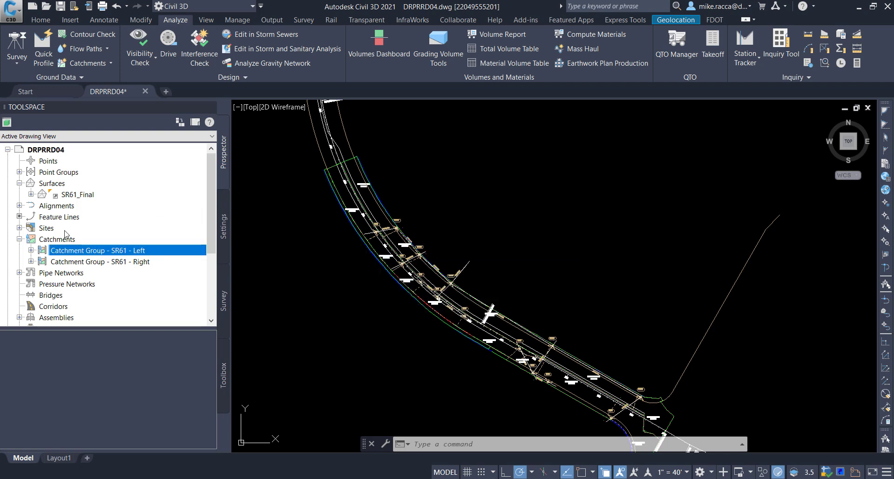
Expand the SR61 - Left and SR61 - Right catchment groups in Prospector
left_click(31, 250)
scroll(40, 247, "down", 2)
left_click(31, 261)
scroll(161, 250, "down", 2)
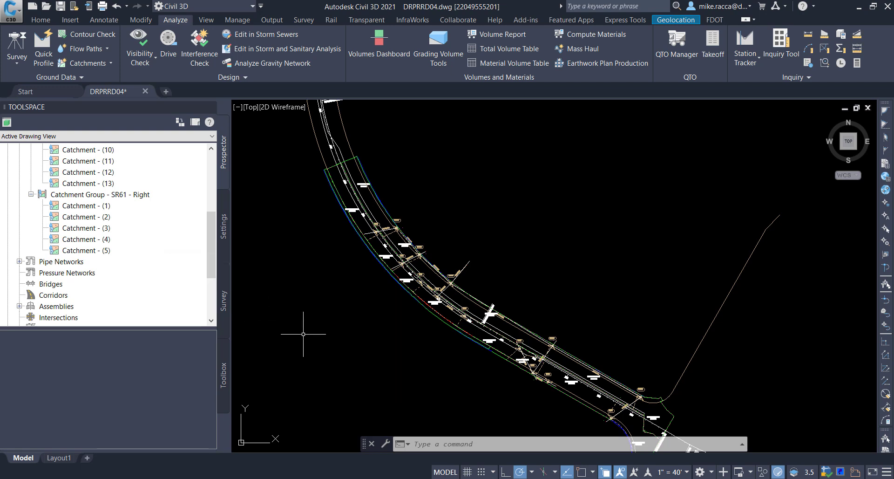
Zoom to inlet S-(16) and select Catchment - (5), labelled 0.17 AC
middle_click_drag(415, 352, 316, 265)
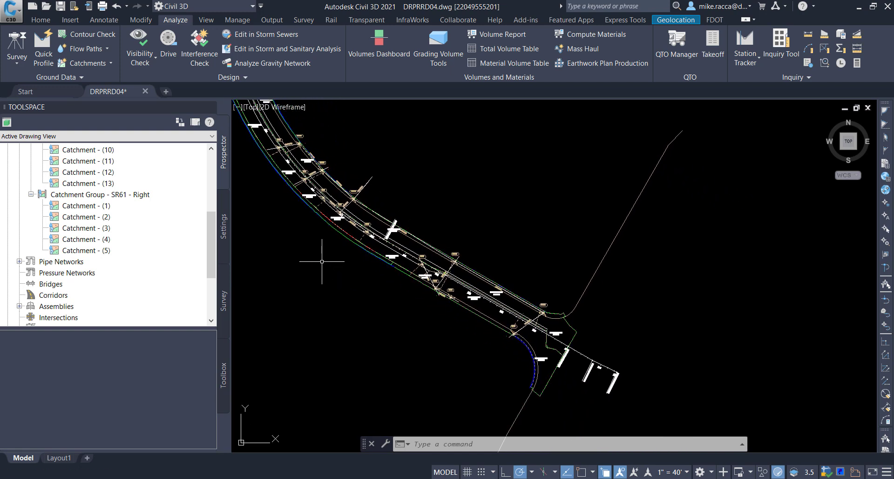
scroll(553, 335, "up", 5)
mouse_move(556, 360)
middle_mouse_down()
mouse_move(546, 341)
mouse_move(534, 349)
middle_mouse_up()
left_click(595, 273)
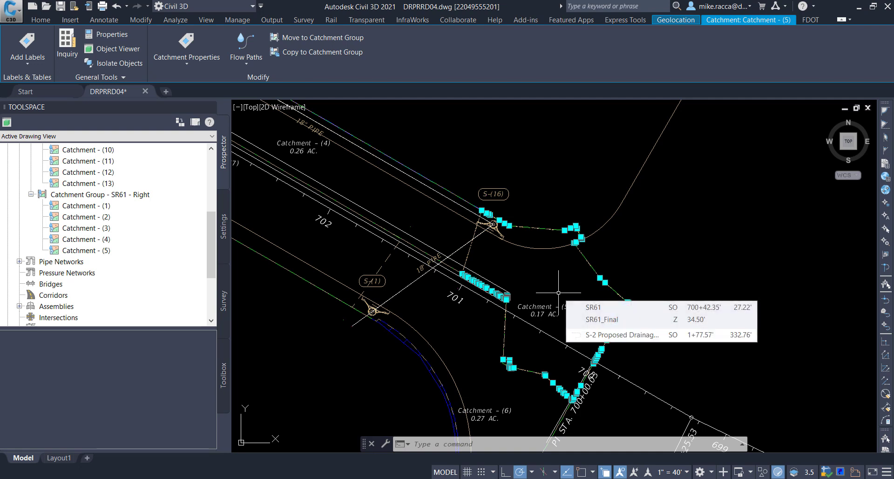
Rename Catchment - (5) to STRUCTURE S-(16) in its catchment properties
left_click(186, 60)
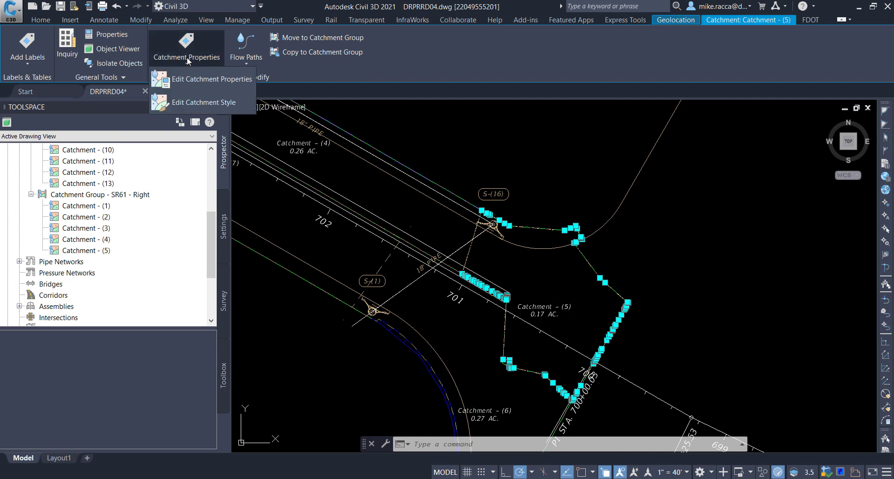
left_click(189, 80)
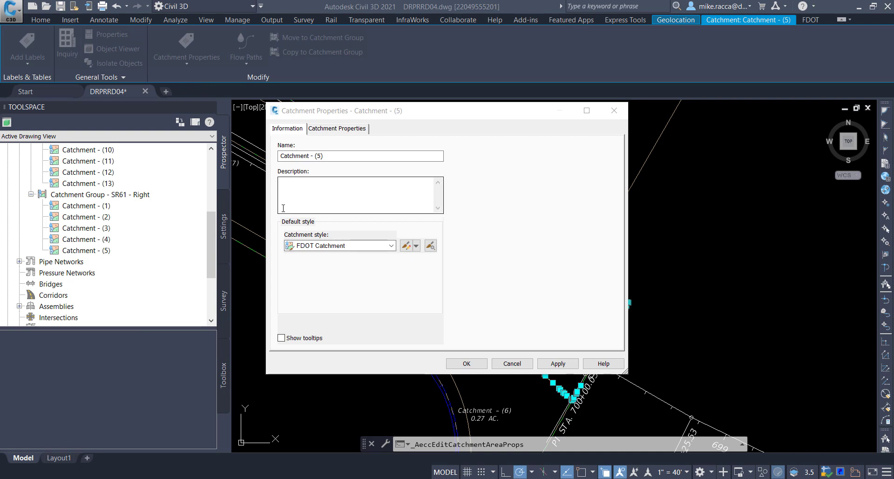
left_click(288, 132)
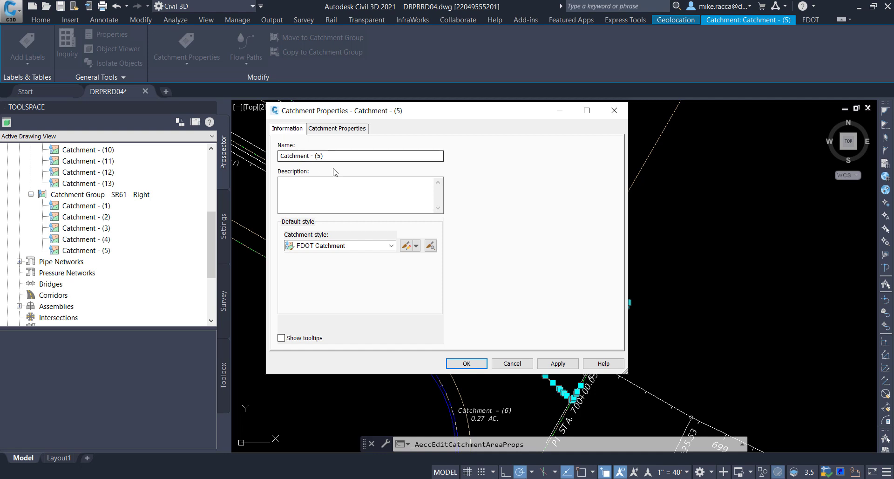
left_click_drag(340, 157, 258, 165)
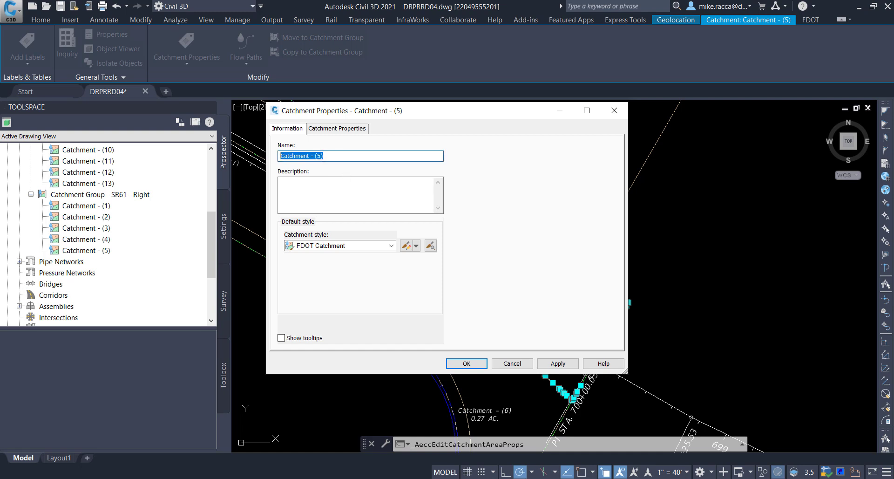
type("sTRUCTURE S-")
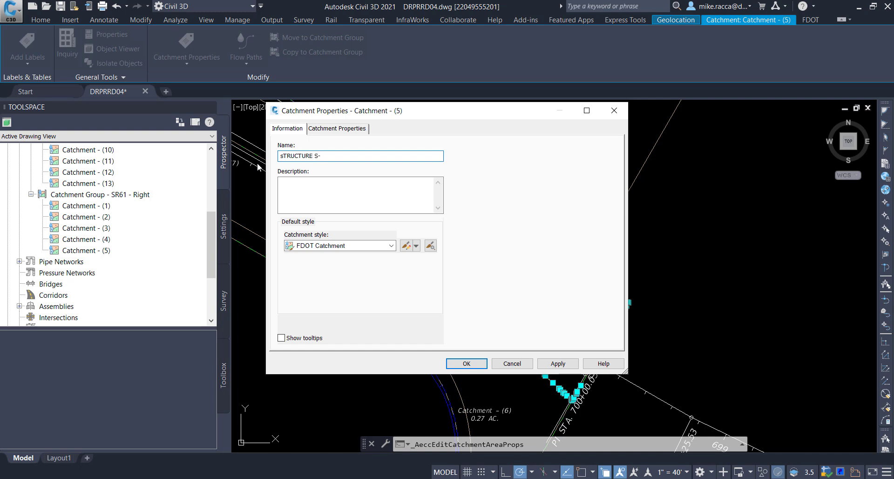
type("(16)")
key("Home")
key("Delete")
type("S")
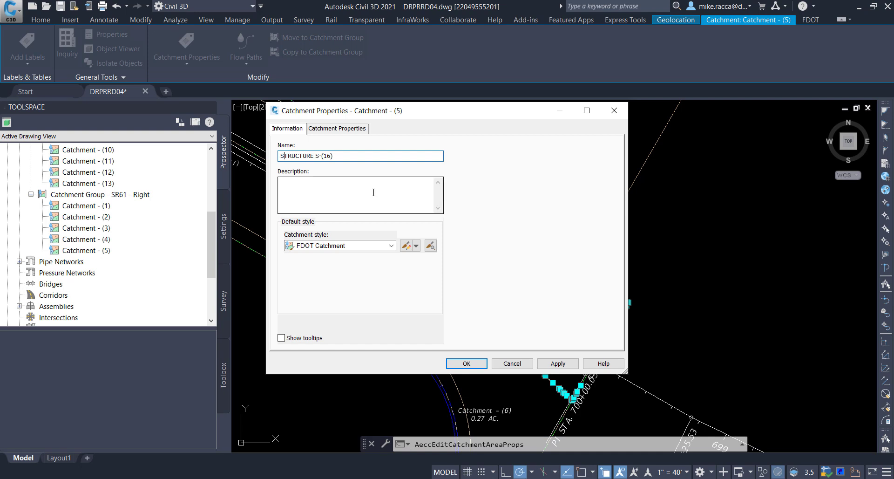
Set its runoff coefficient to 0.90 and apply the changes
left_click(335, 131)
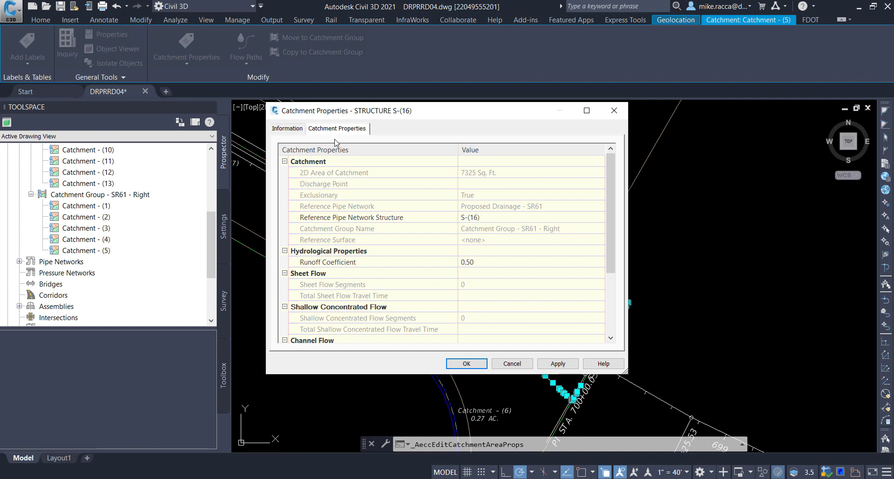
left_click(335, 221)
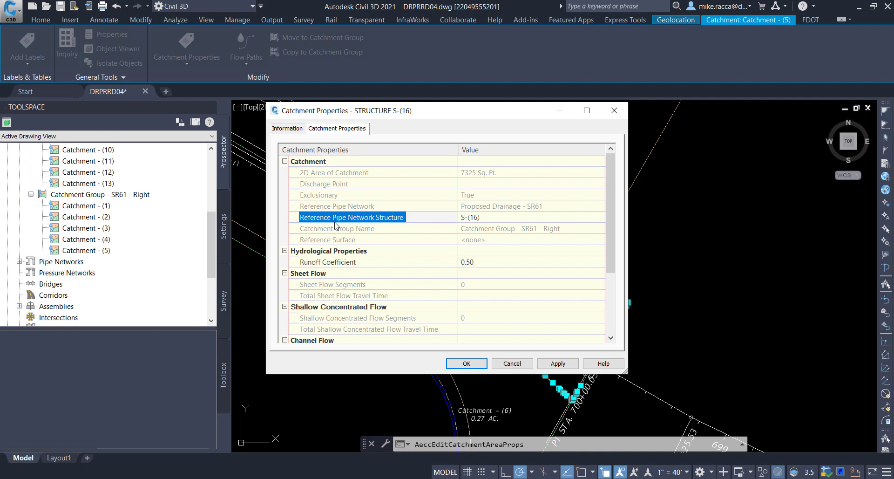
left_click(486, 263)
type(".90")
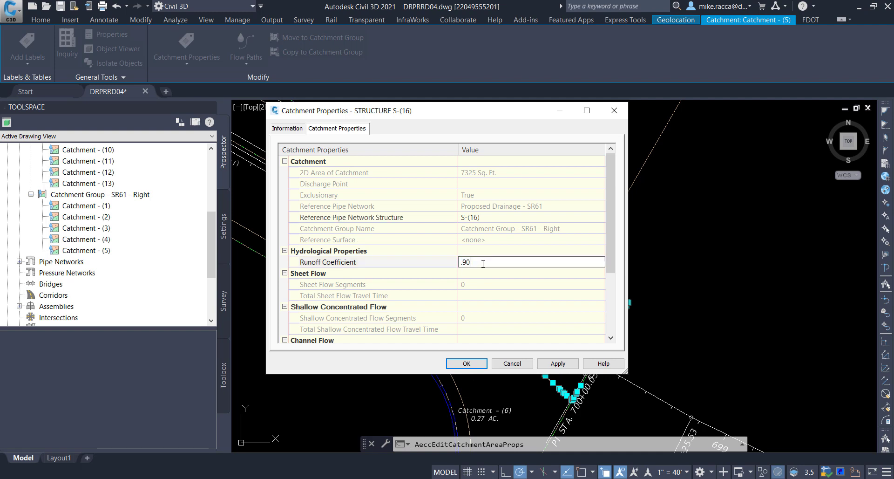
left_click(491, 276)
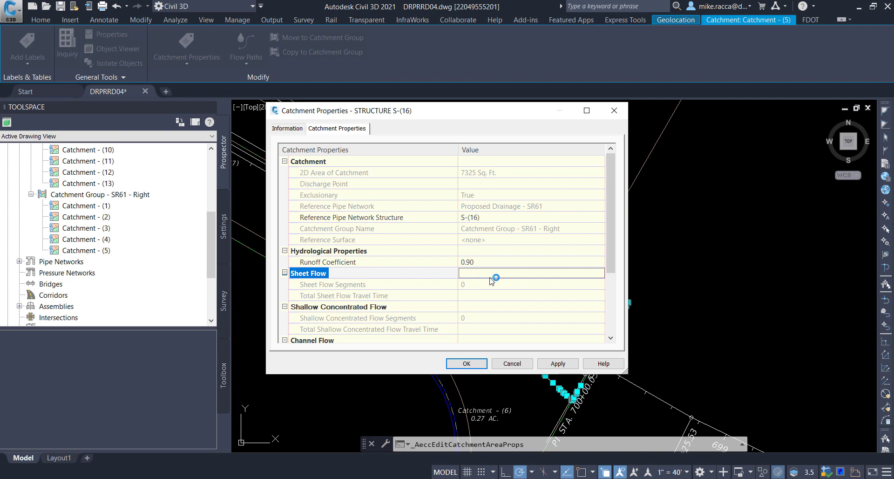
left_click(556, 364)
left_click(468, 364)
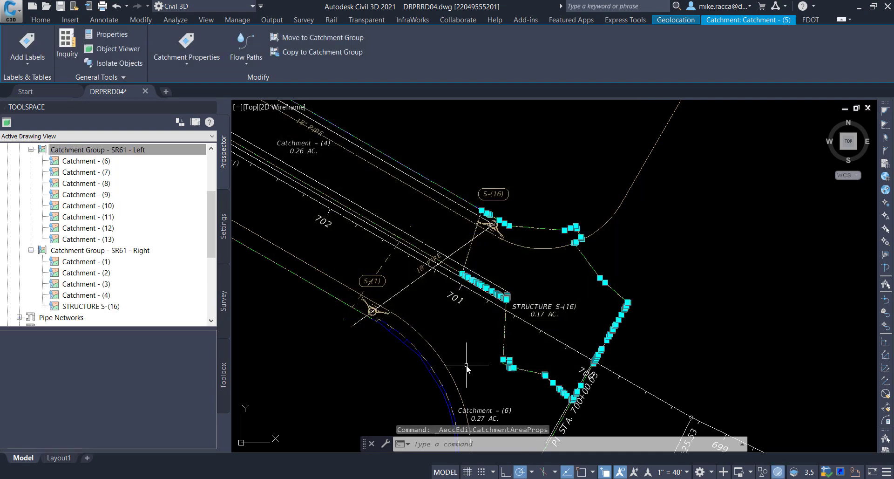
Set the runoff coefficient of Catchment - (6) in SR61 - Left to 0.90
key("Escape")
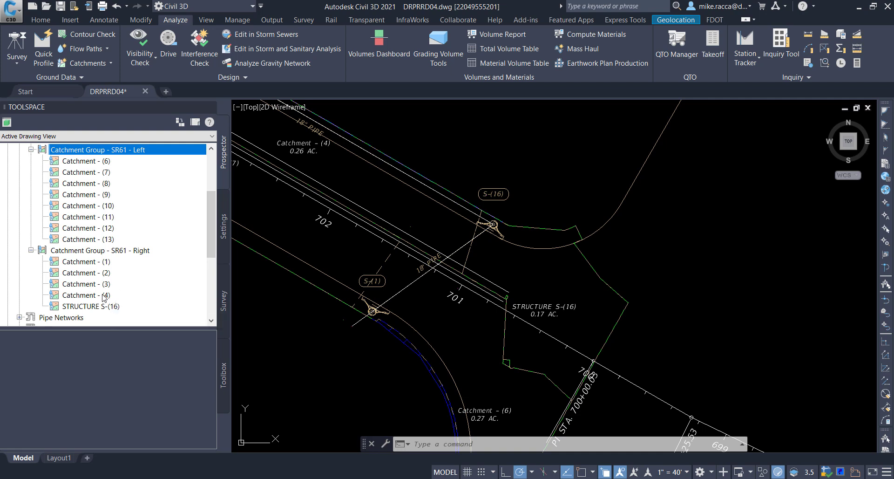
left_click(97, 161)
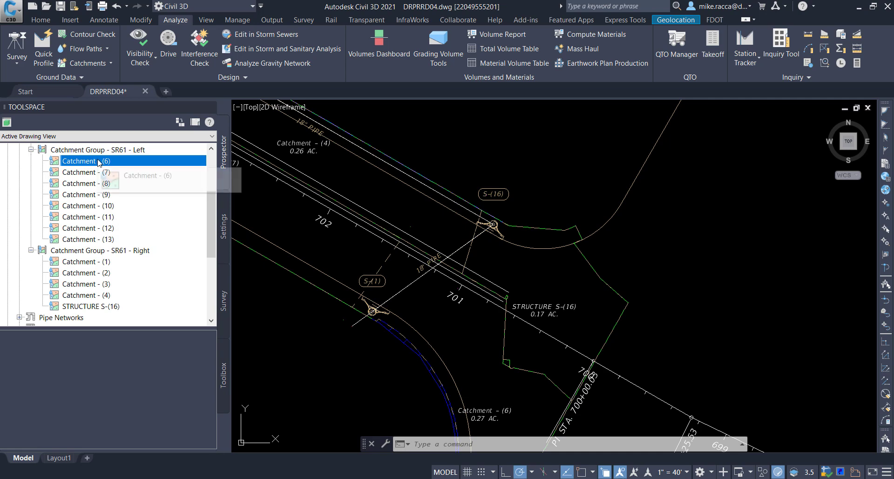
right_click(99, 161)
left_click(140, 166)
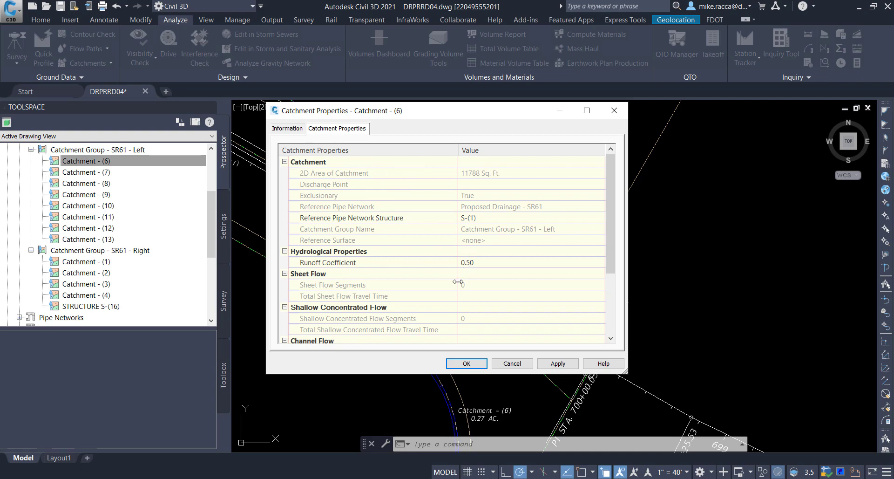
left_click(420, 265)
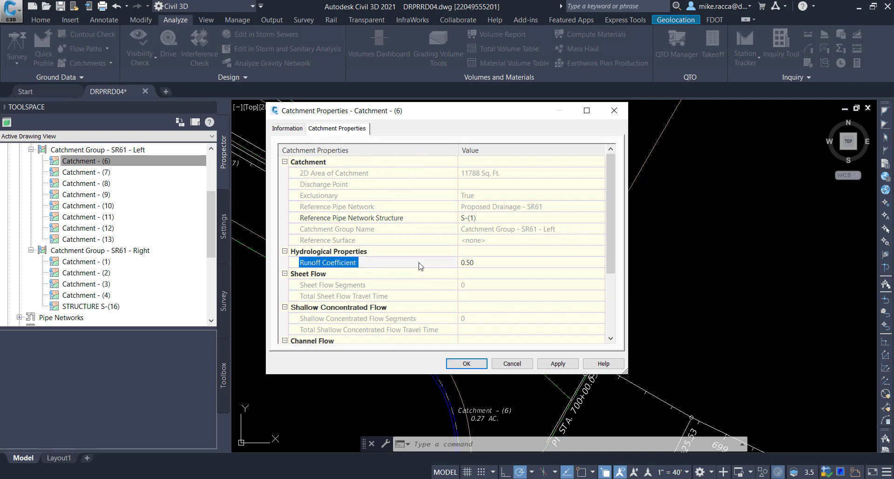
left_click(491, 264)
type(".90")
key("Return")
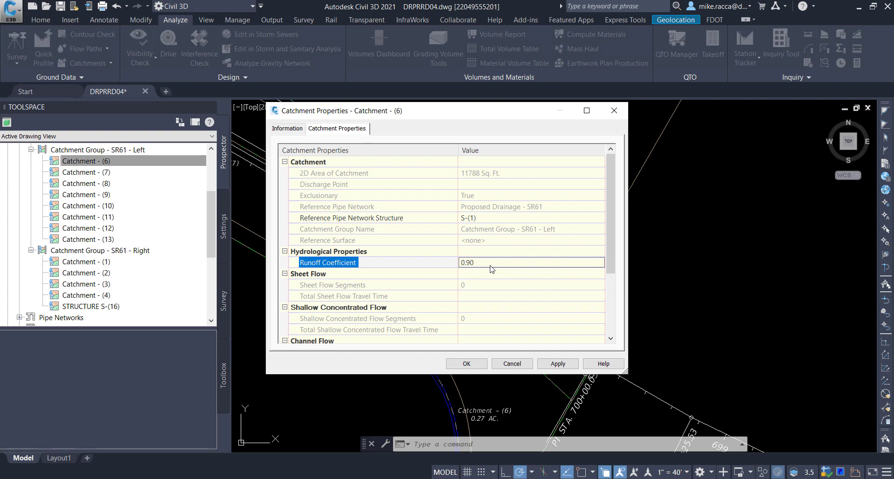
Rename it Catchment - S-1 and apply, showing both renamed catchments
left_click(281, 130)
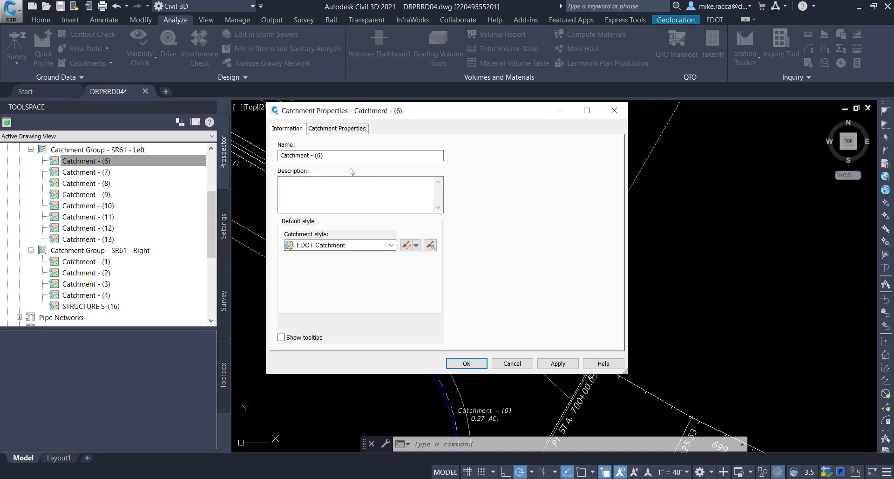
left_click(338, 155)
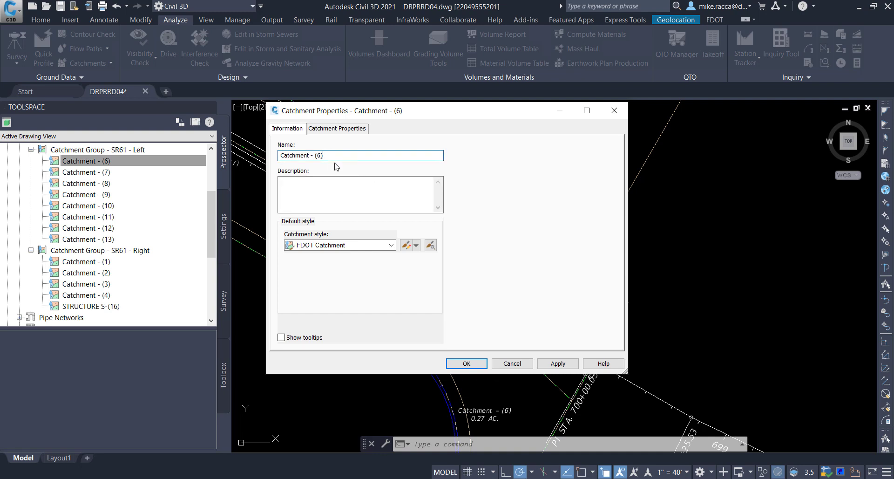
key("BackSpace")
key("BackSpace")
key("BackSpace")
type("S-1")
left_click(561, 362)
left_click(471, 364)
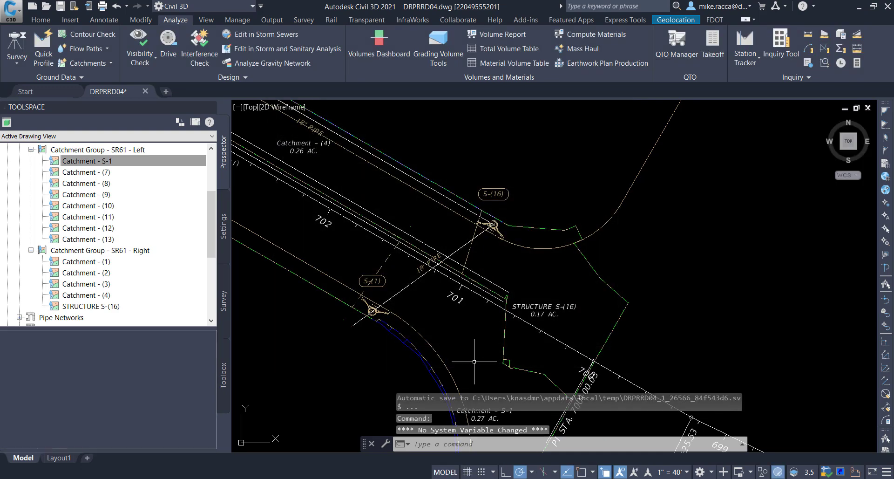
middle_click_drag(461, 322, 434, 235)
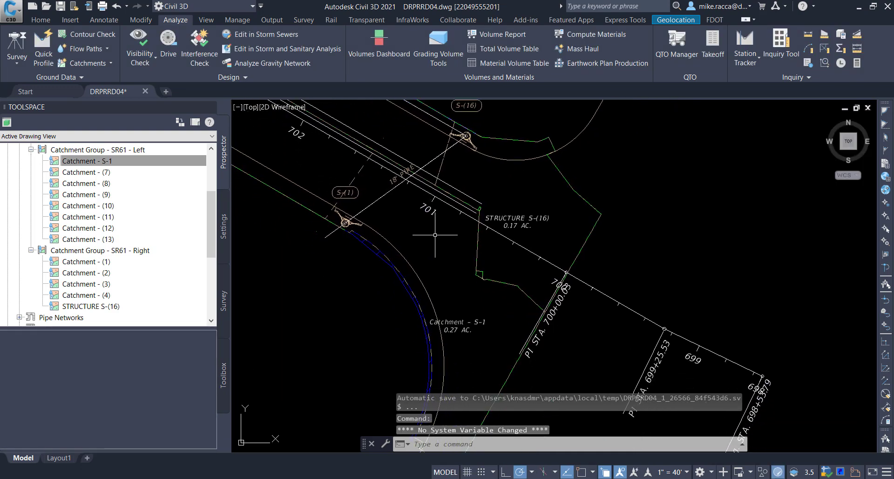
Return to the slide show showing the catchment group, structure and naming table
key("alt+Tab")
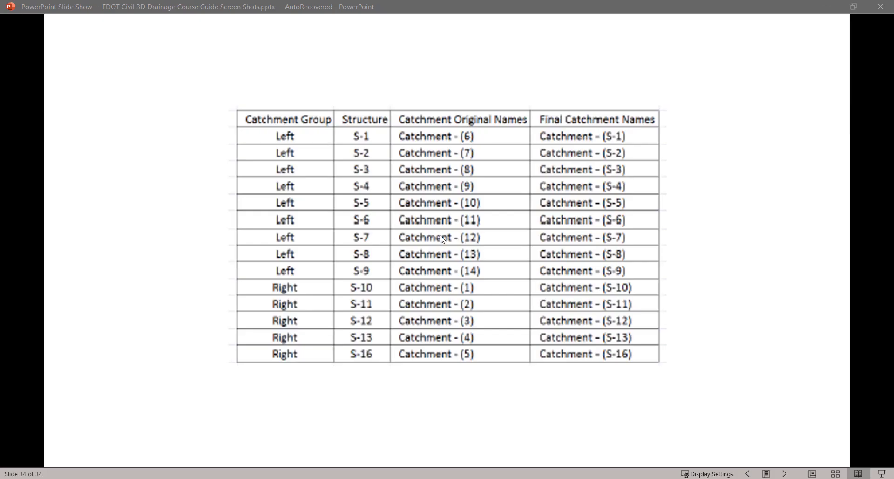